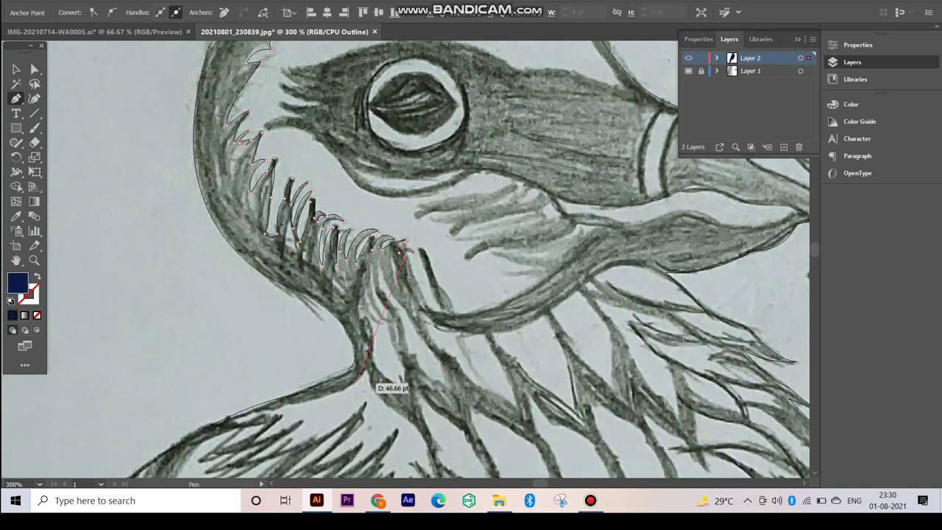
- Close the jagged throat feather, start the next feather below, and trace the head-to-beak curve
left_click(410, 346)
left_click(366, 282)
left_click(386, 319)
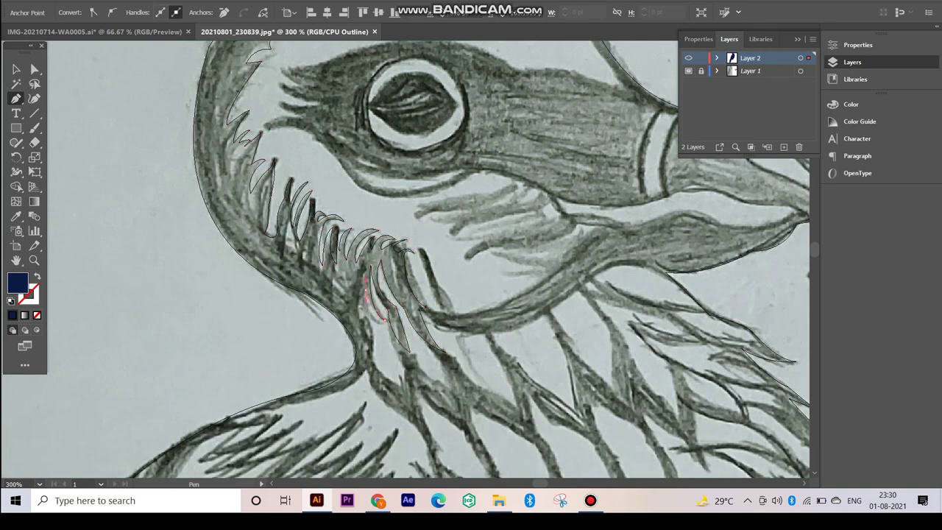
scroll(368, 368, "up", 2)
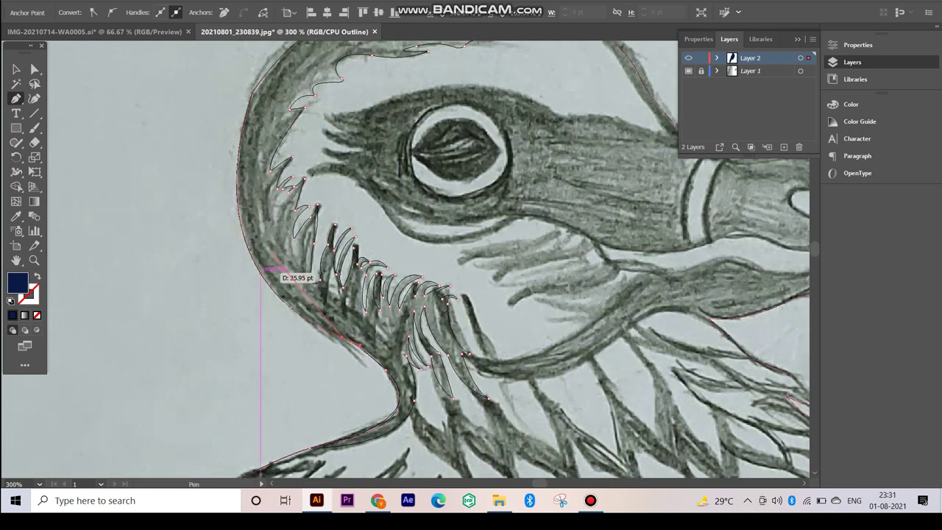
scroll(294, 274, "down", 2)
left_click_drag(416, 243, 459, 259)
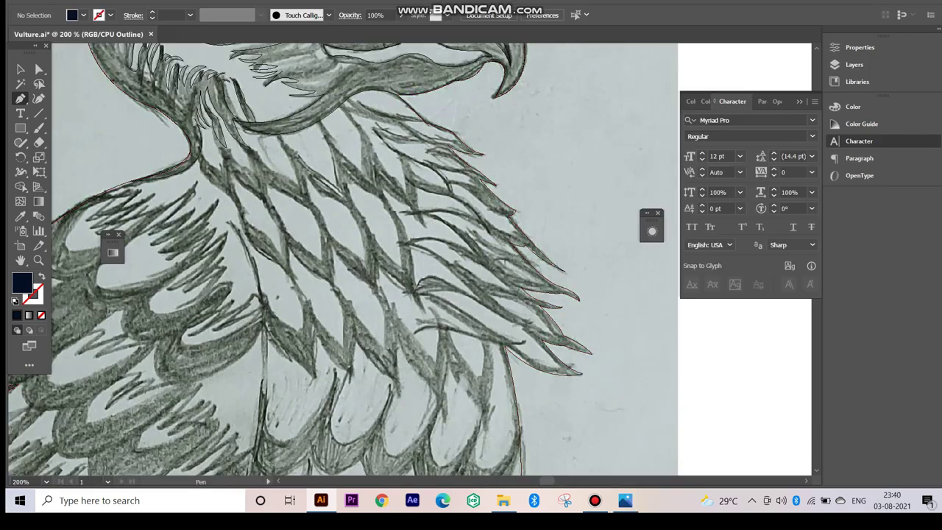
left_click(228, 140)
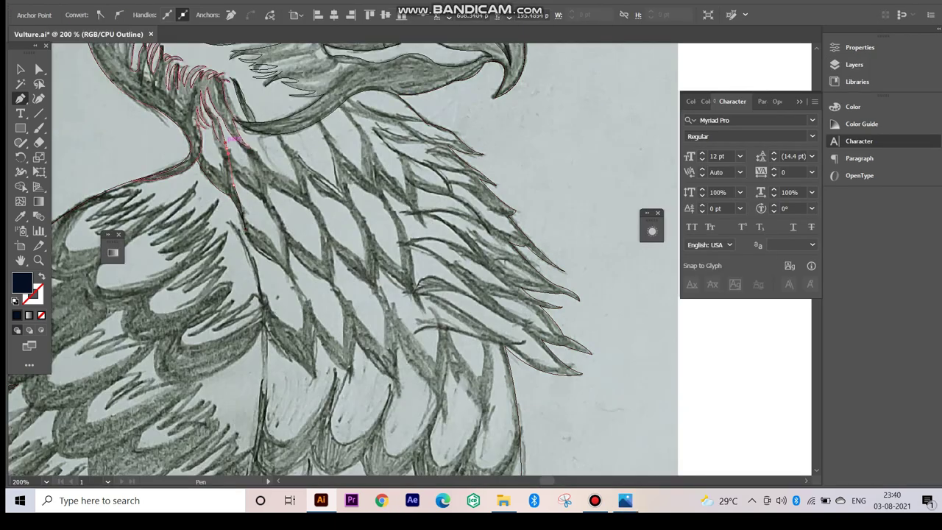
- Zoom in on the neck and finish the first neck feather as a closed curved shape
key("ctrl+plus")
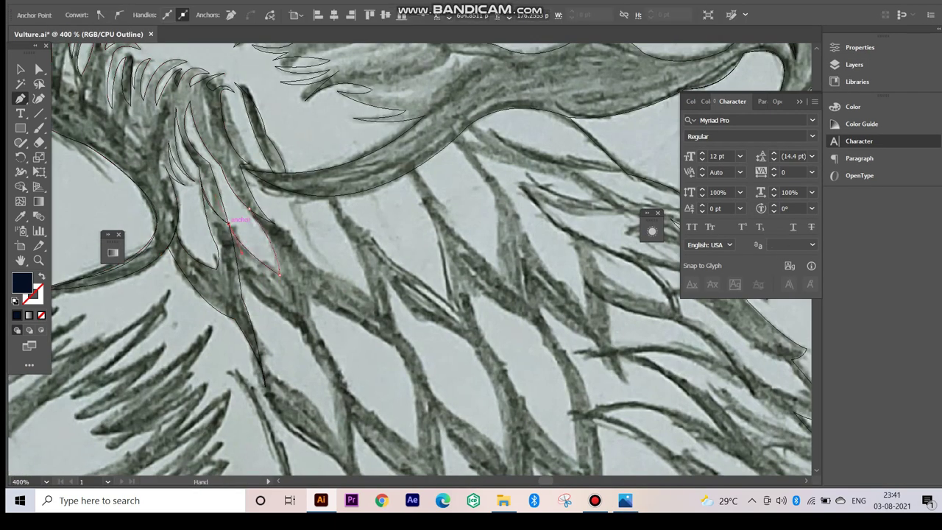
key("ctrl+plus")
scroll(309, 221, "up", 2)
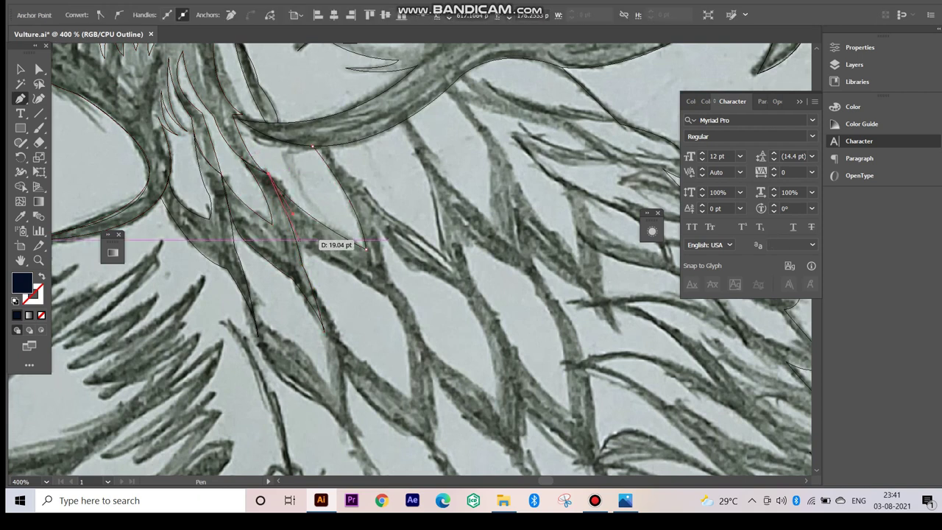
scroll(401, 314, "down", 3)
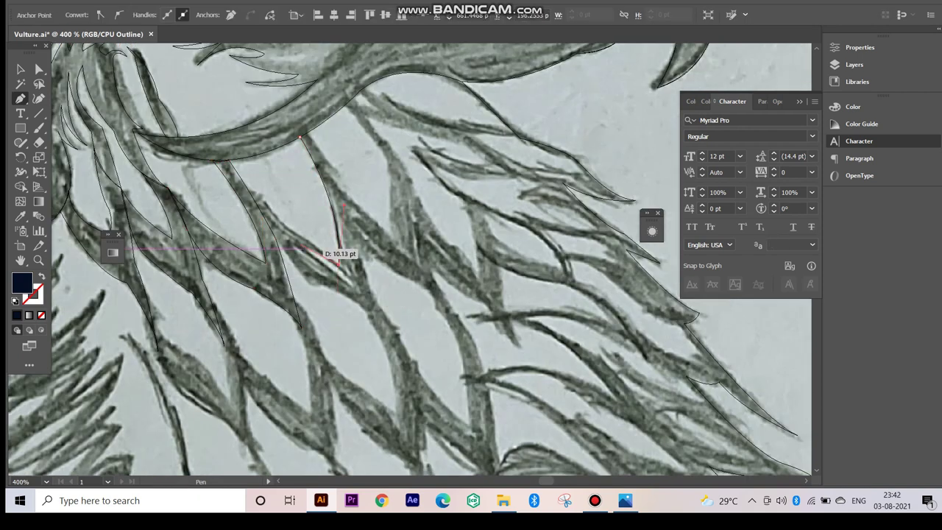
scroll(352, 295, "down", 3)
scroll(310, 243, "up", 2)
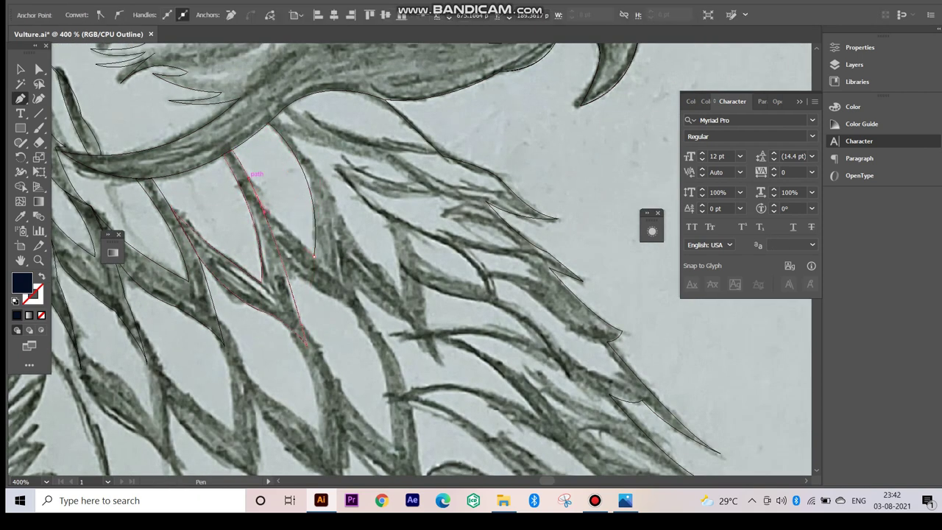
scroll(370, 330, "up", 2)
scroll(442, 221, "down", 2)
scroll(441, 220, "right", 3)
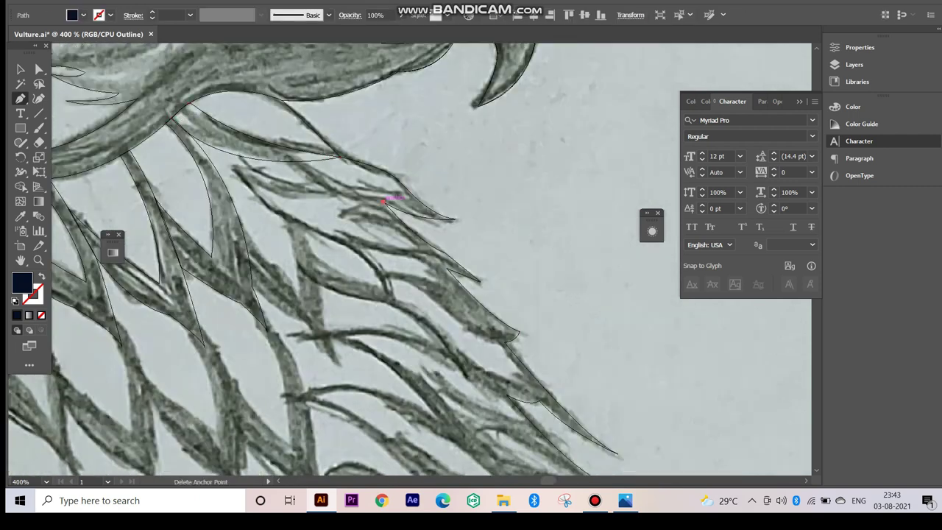
left_click(456, 218)
scroll(455, 219, "up", 3)
scroll(346, 250, "down", 1)
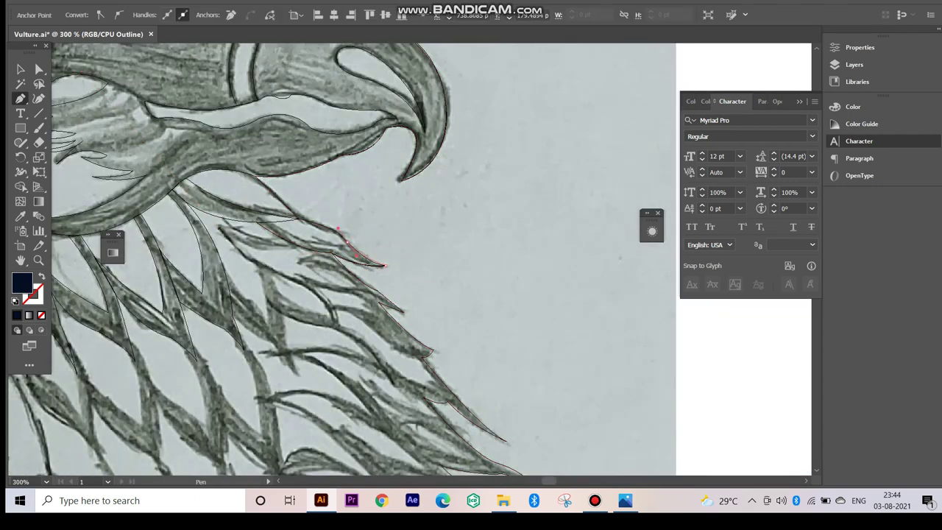
scroll(446, 235, "down", 1)
scroll(446, 235, "right", 1)
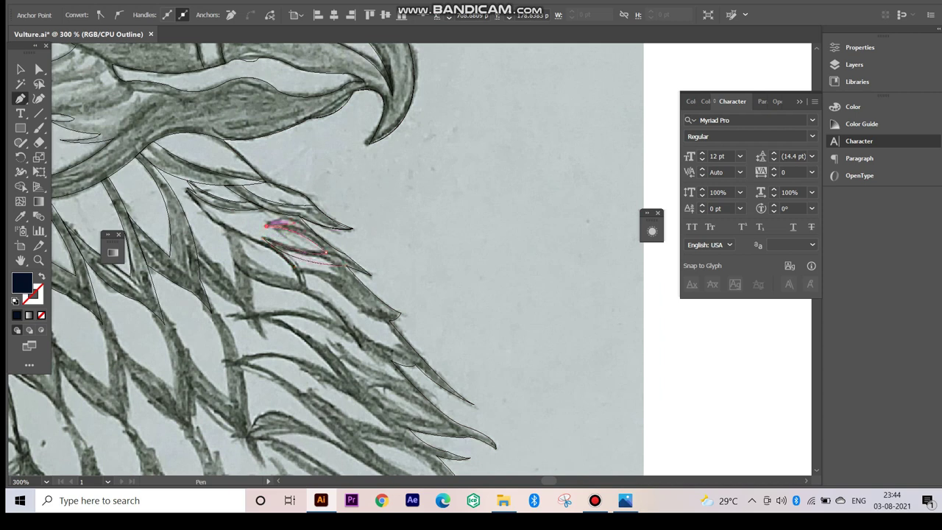
scroll(344, 252, "left", 3)
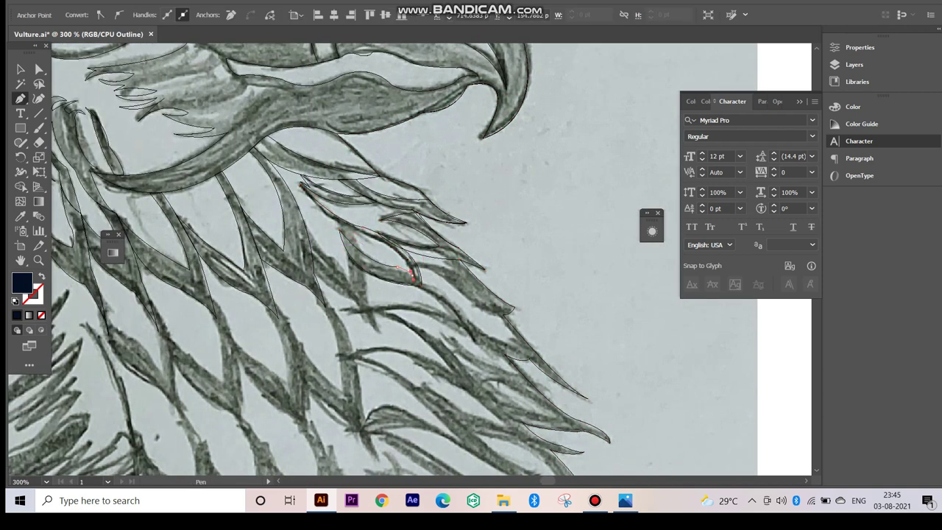
left_click_drag(418, 274, 427, 267)
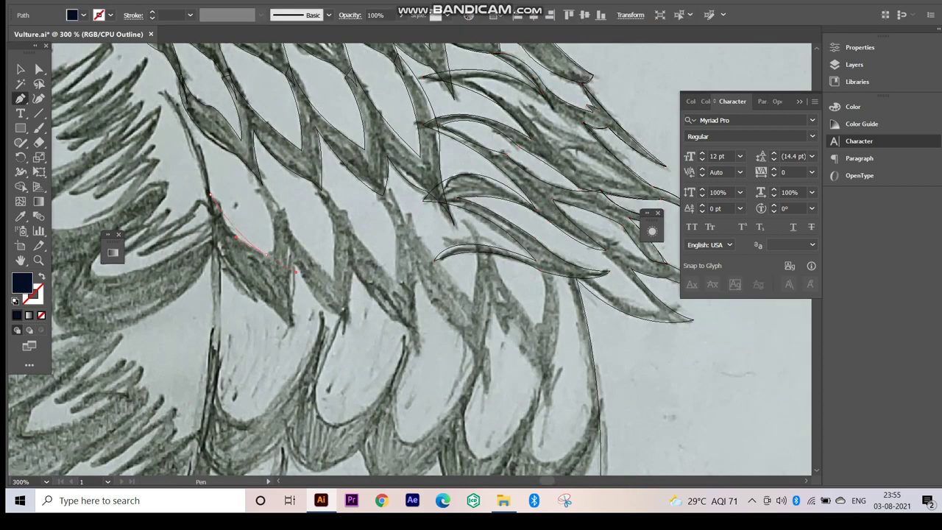
left_click_drag(267, 254, 289, 306)
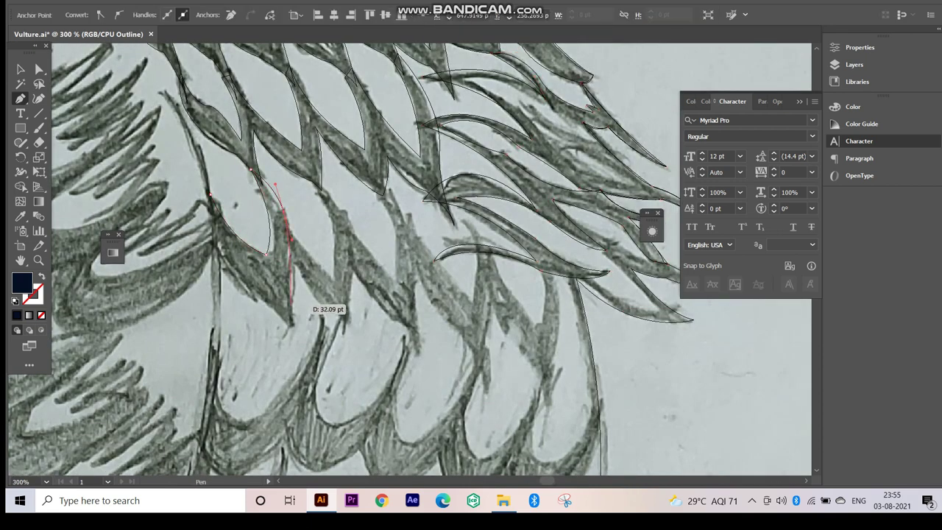
left_click(317, 184)
- Outline the next neck feather, curving down to its tip and back up
left_click(333, 277)
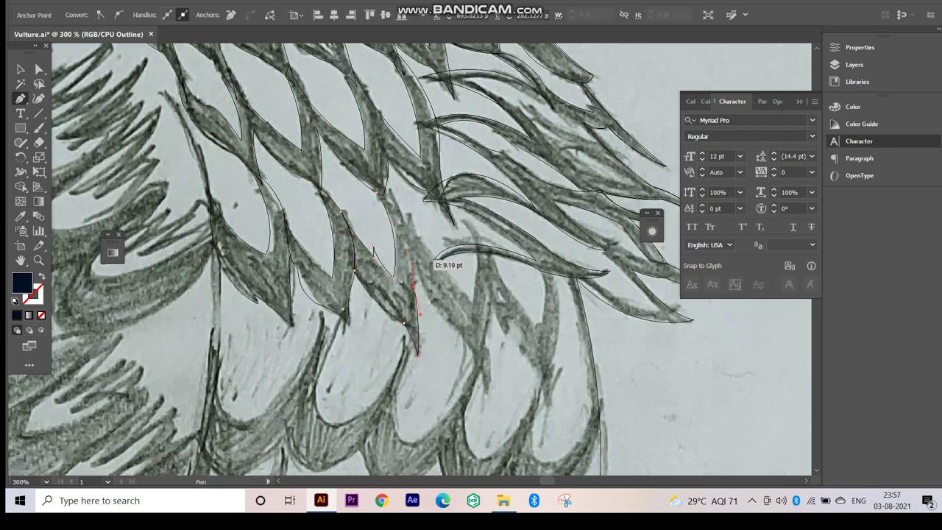
left_click_drag(382, 193, 310, 240)
left_click_drag(382, 342, 395, 301)
left_click(327, 235)
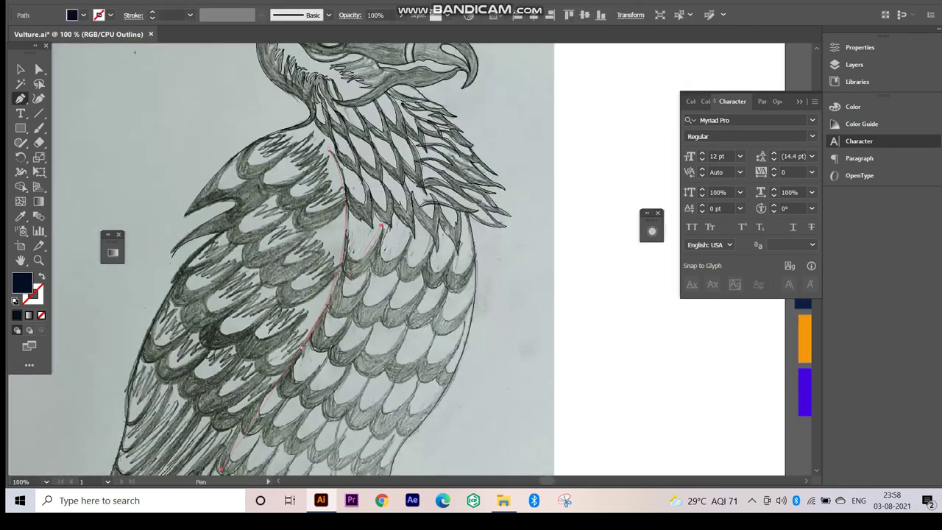
scroll(346, 280, "up", 3)
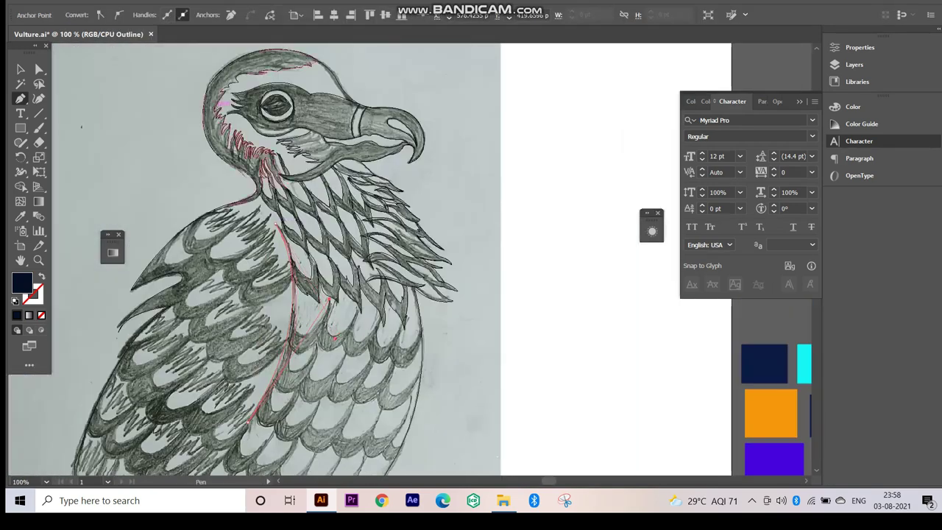
- Begin the scalloped wing-feather row and refine its curve handles with Direct Selection
scroll(346, 279, "up", 2)
left_click_drag(348, 280, 352, 278)
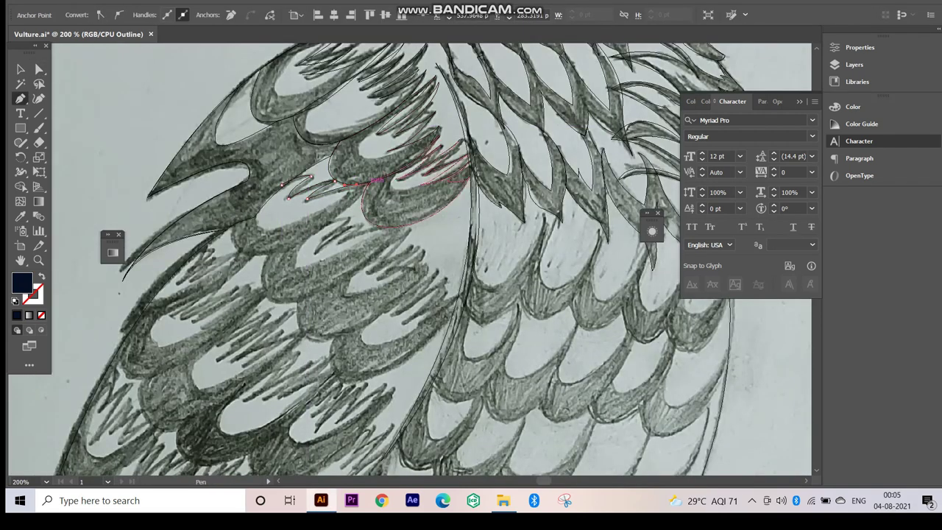
scroll(410, 259, "up", 2)
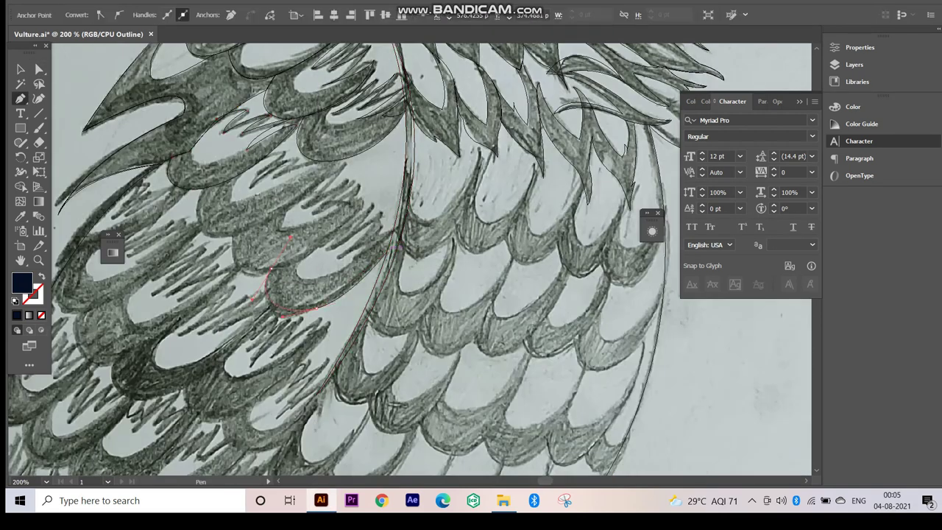
key("ctrl")
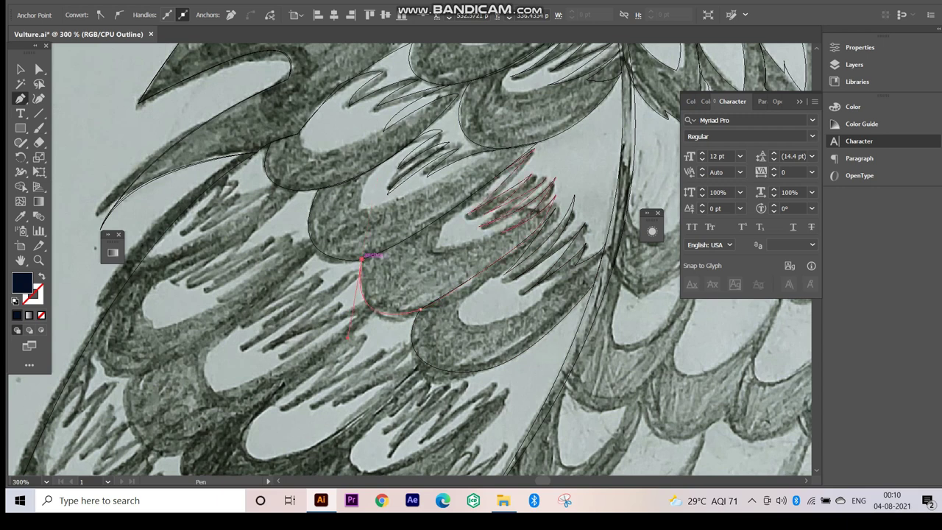
mouse_move(431, 311)
left_mouse_down()
mouse_move(486, 206)
mouse_move(331, 244)
left_mouse_up()
key("ctrl+y")
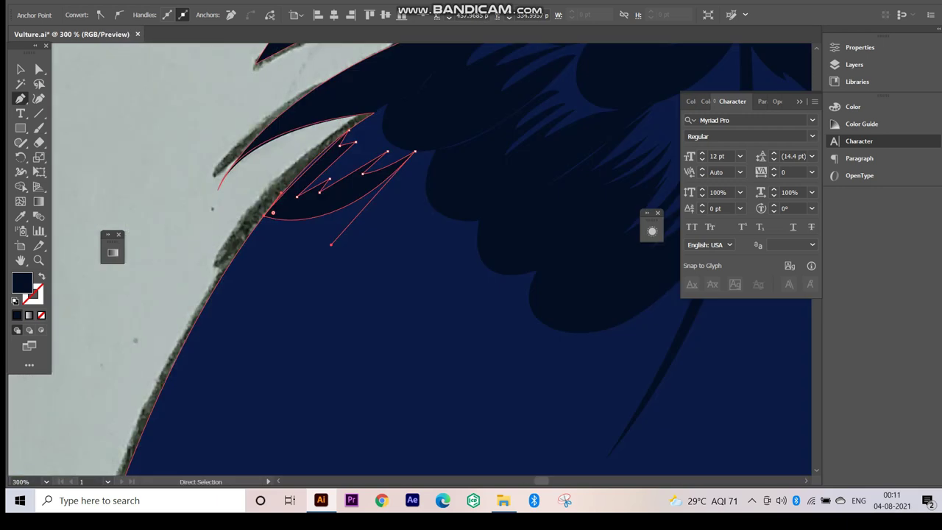
key("ctrl+y")
- Work down the wing feathers, toggling Outline and Preview to check the dark-blue fills
left_click_drag(414, 151, 377, 84)
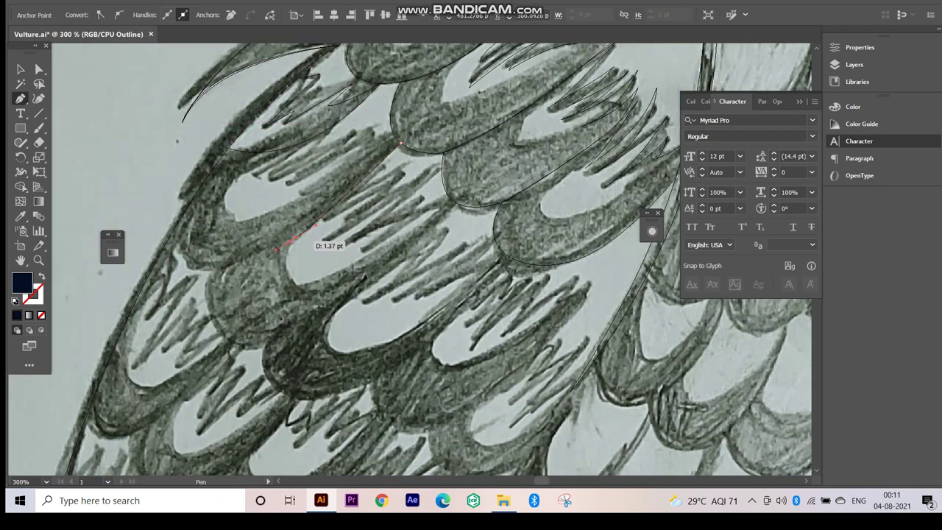
key("ctrl+y")
key("ctrl+y")
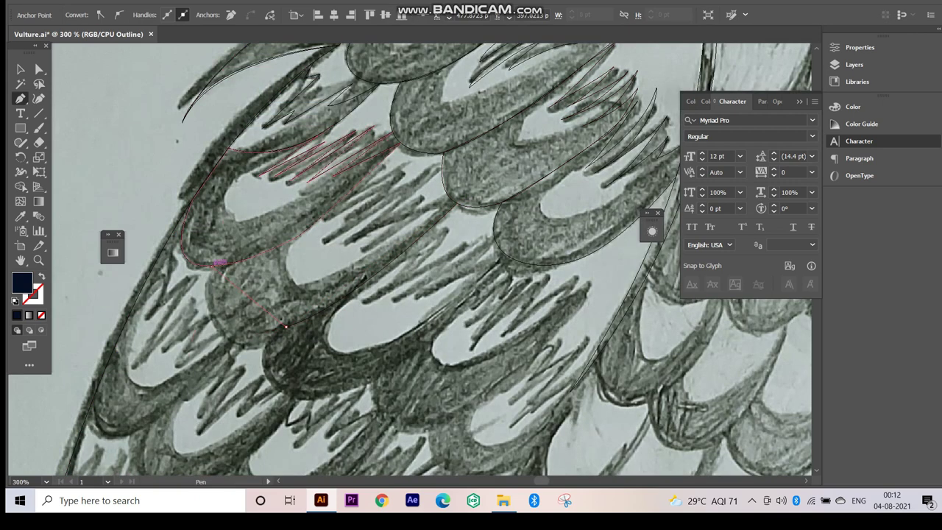
left_click_drag(352, 308, 342, 356)
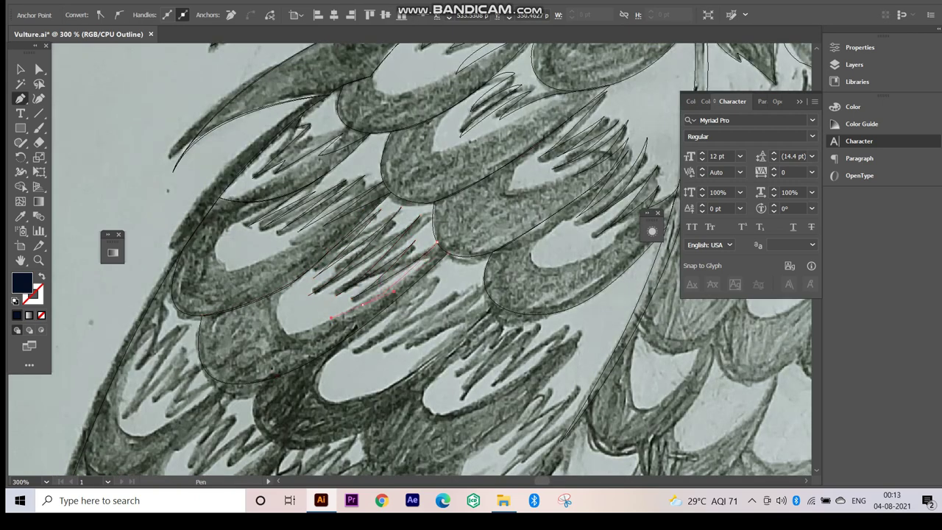
key("ctrl+y")
key("ctrl+y")
left_click_drag(545, 310, 549, 335)
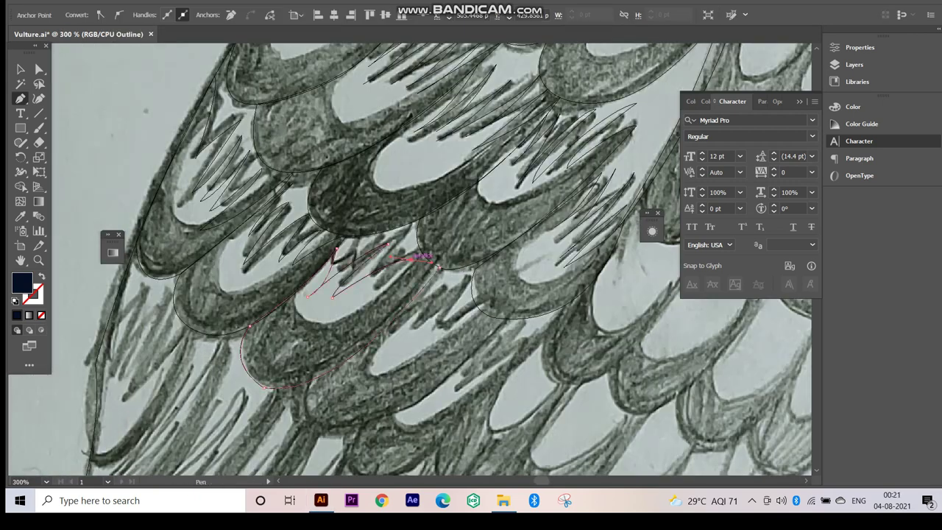
left_click_drag(434, 264, 356, 298)
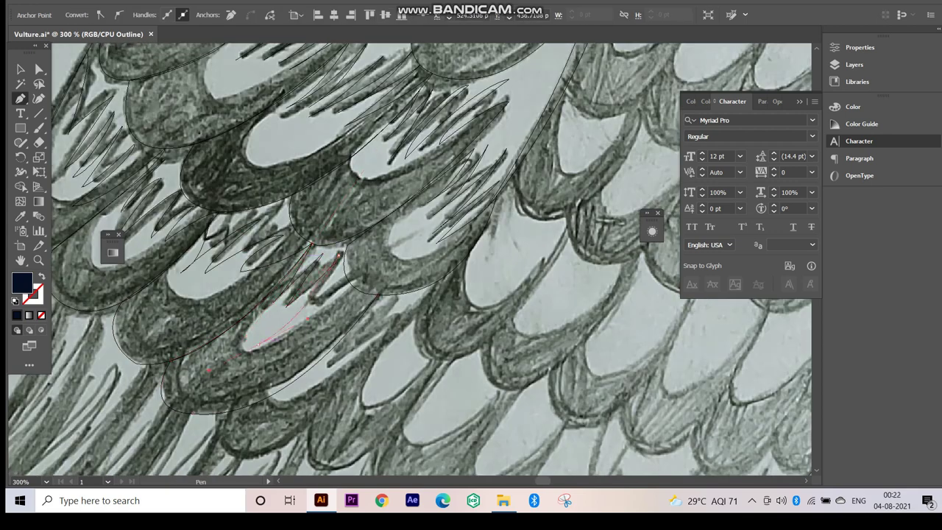
key("ctrl+y")
key("ctrl+1")
key("ctrl+y")
key("ctrl+y")
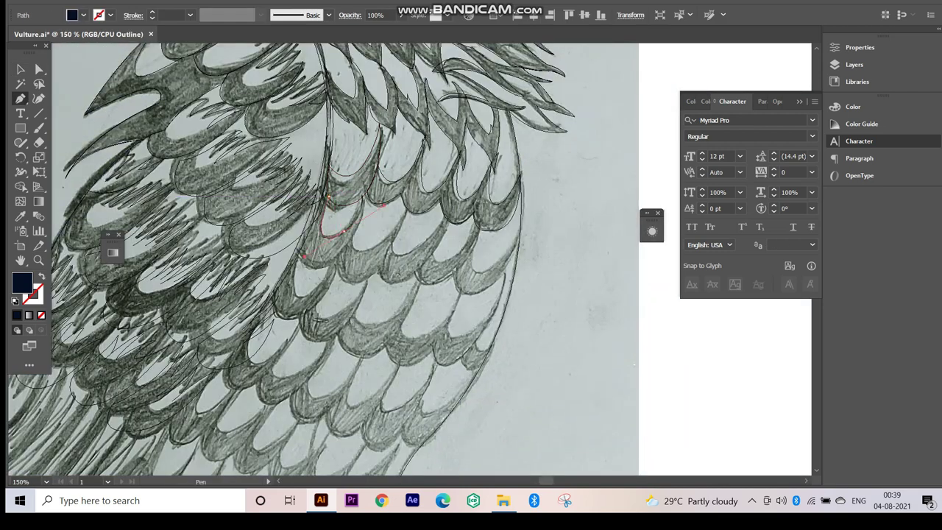
- Trace curved outlines along several scalloped chest feathers
left_click_drag(346, 254, 360, 274)
left_click(379, 272)
left_click(447, 219)
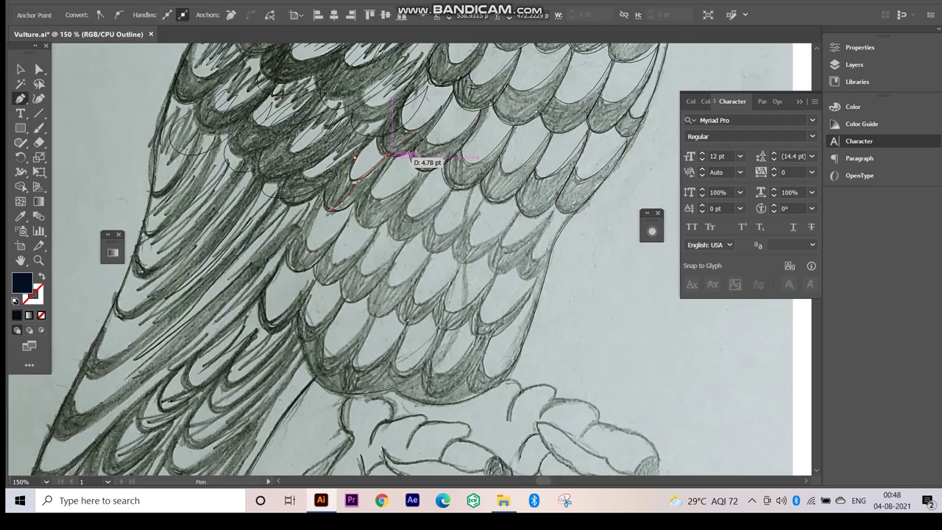
left_click_drag(370, 182, 300, 164)
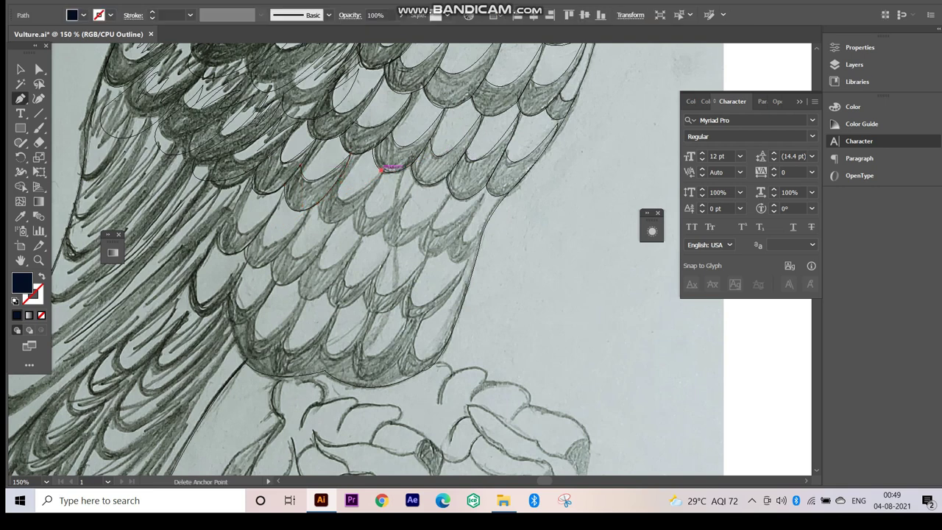
left_click_drag(335, 221, 376, 204)
key("ctrl+y")
key("ctrl+y")
left_click_drag(397, 211, 404, 201)
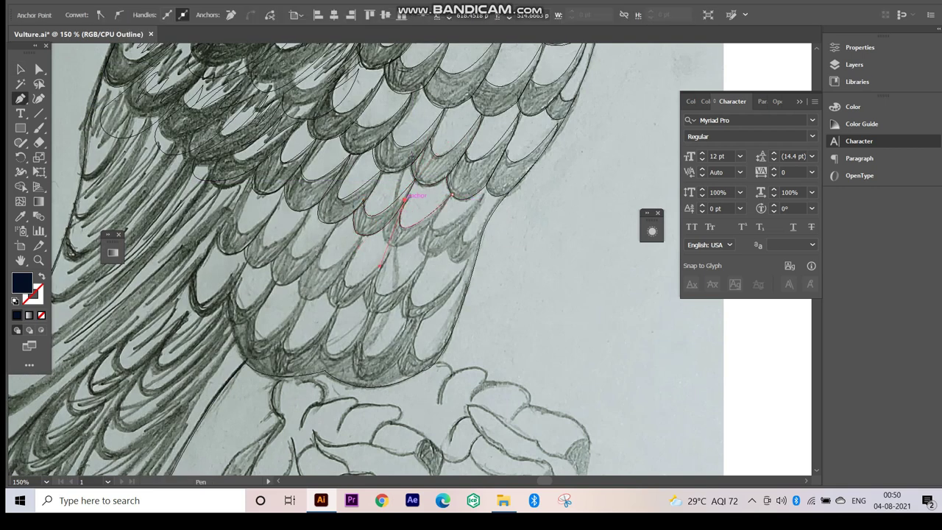
left_click_drag(433, 234, 482, 232)
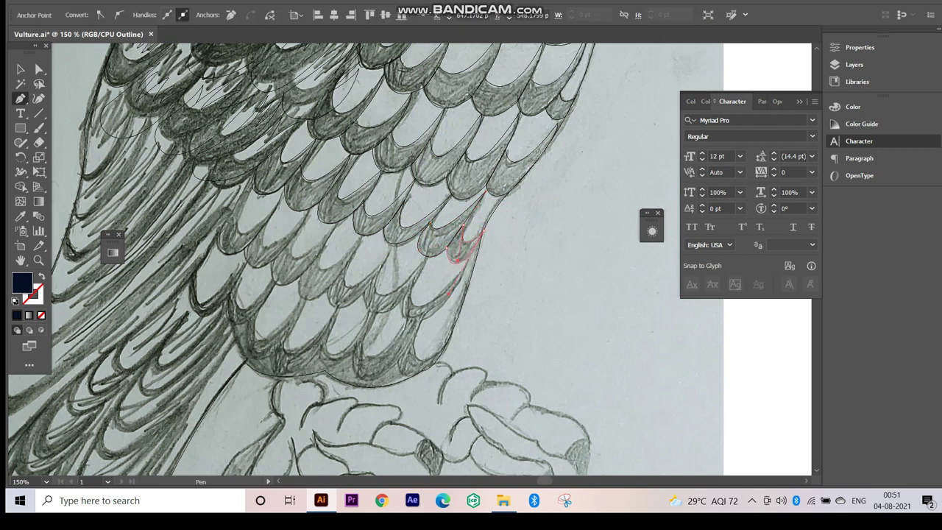
- End that path, zoom out, and start a new feather path at the wing edge
key("v")
scroll(305, 238, "up", 3)
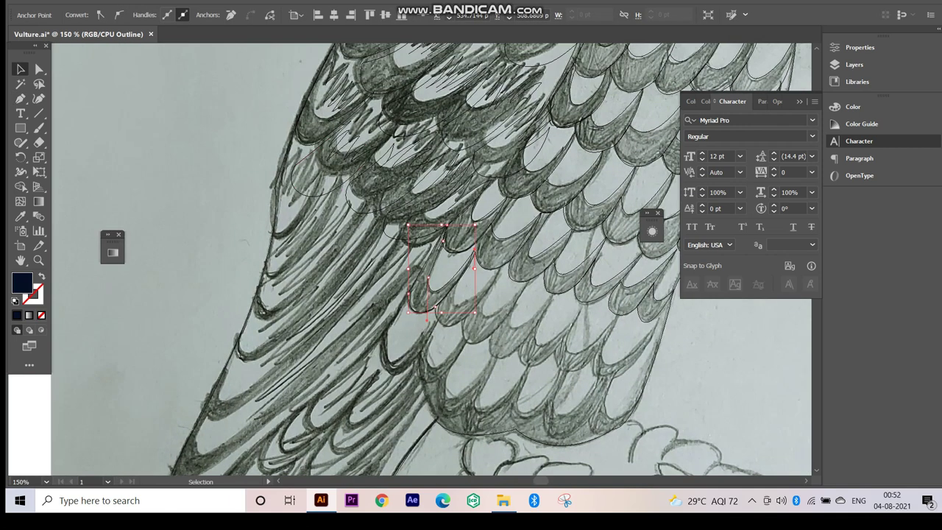
key("p")
key("ctrl+minus")
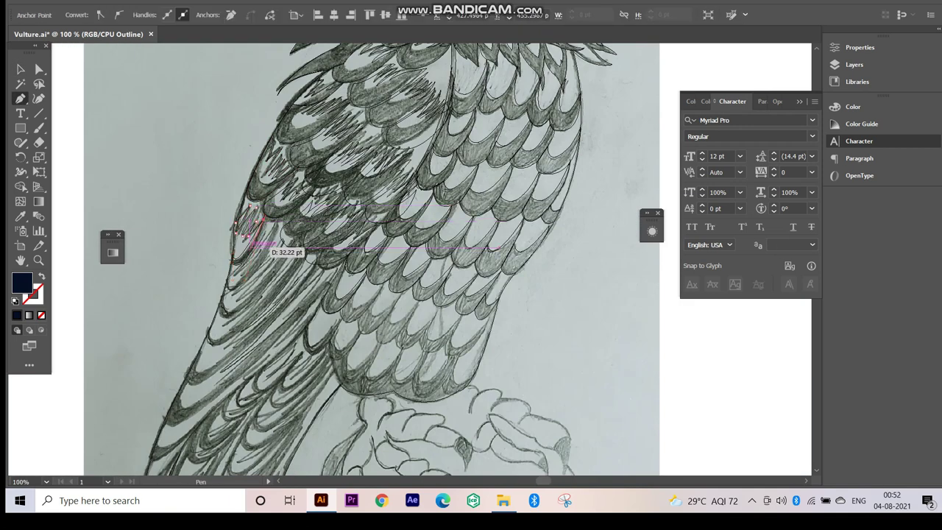
left_click_drag(258, 243, 219, 212)
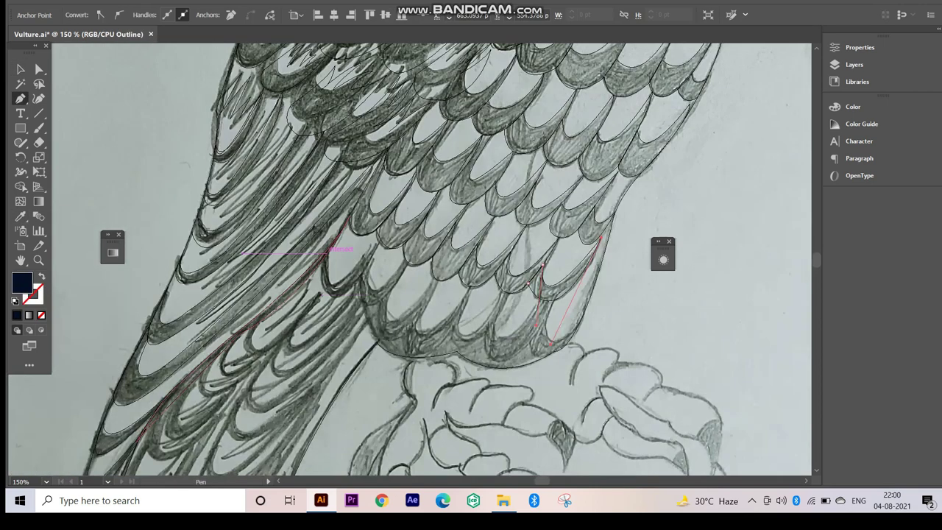
- Trace a long lower wing feather from the lower chest down to its rounded tip
left_click(368, 263)
left_click_drag(385, 295, 398, 272)
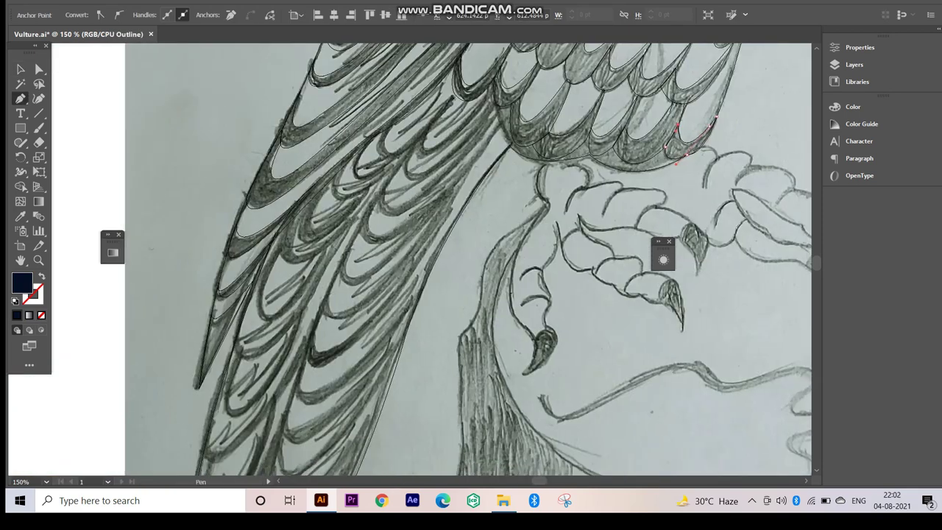
scroll(412, 258, "down", 5)
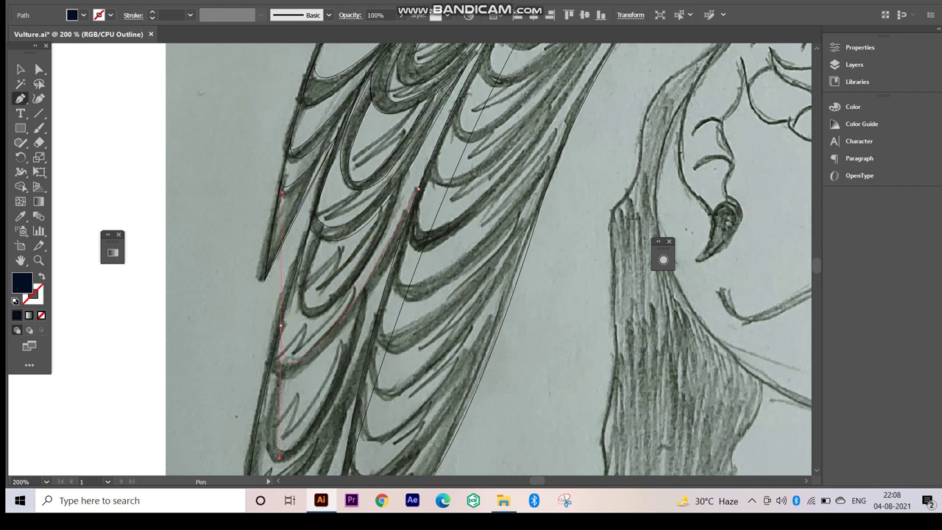
left_click_drag(279, 325, 276, 362)
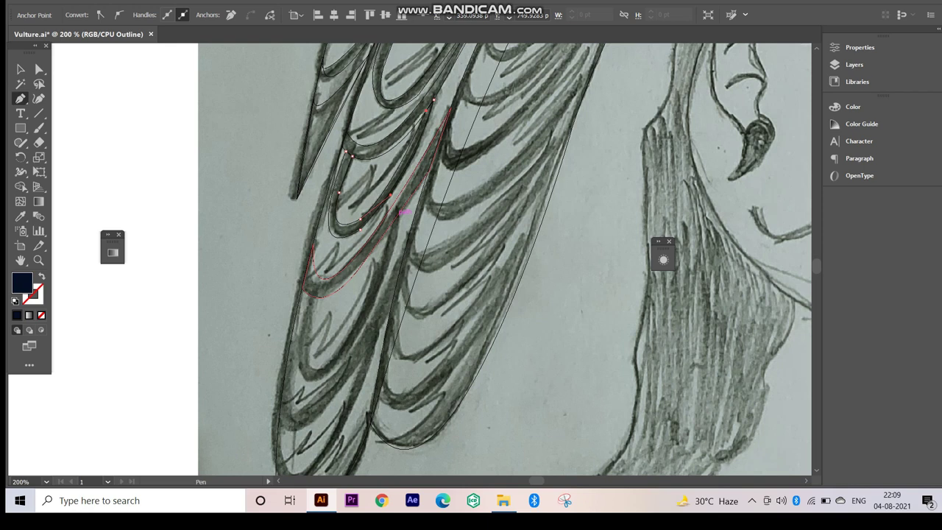
left_click_drag(339, 352, 317, 309)
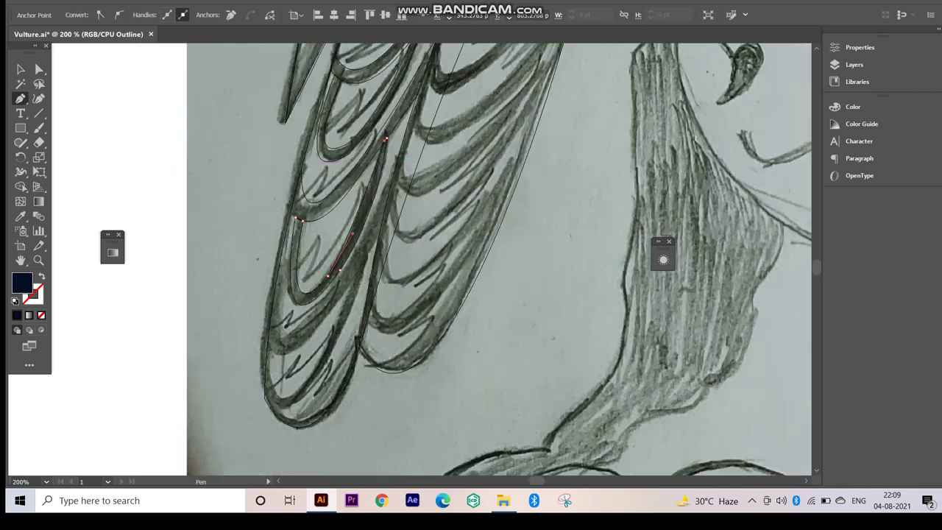
left_click_drag(338, 352, 285, 324)
left_click_drag(295, 220, 298, 257)
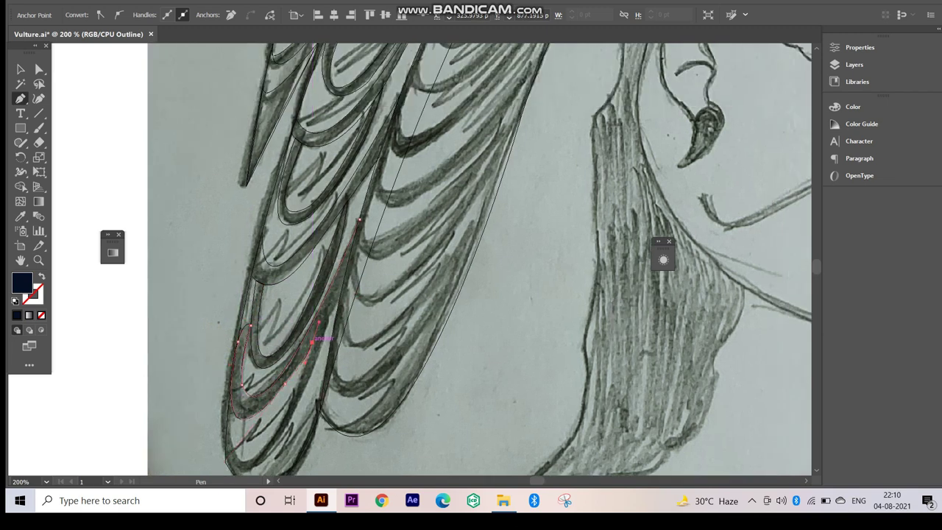
left_click_drag(250, 374, 283, 448)
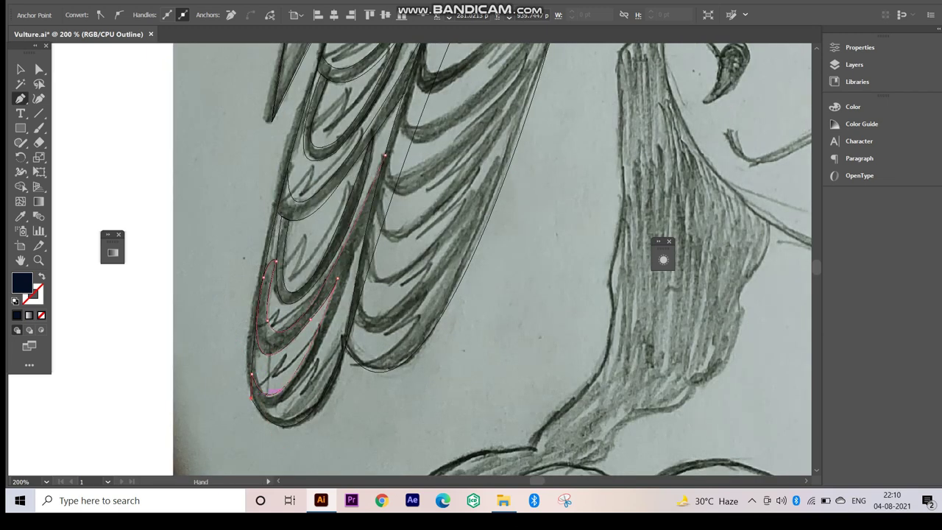
left_click_drag(274, 392, 259, 471)
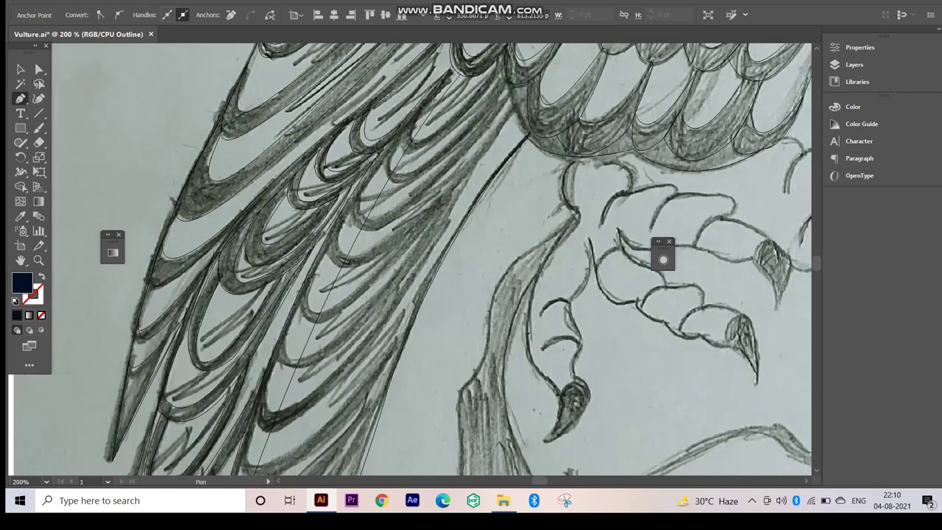
- Check the traced feather zoomed out, then outline another long wing feather to its tip
left_click(452, 72, "ctrl")
key("ctrl+minus")
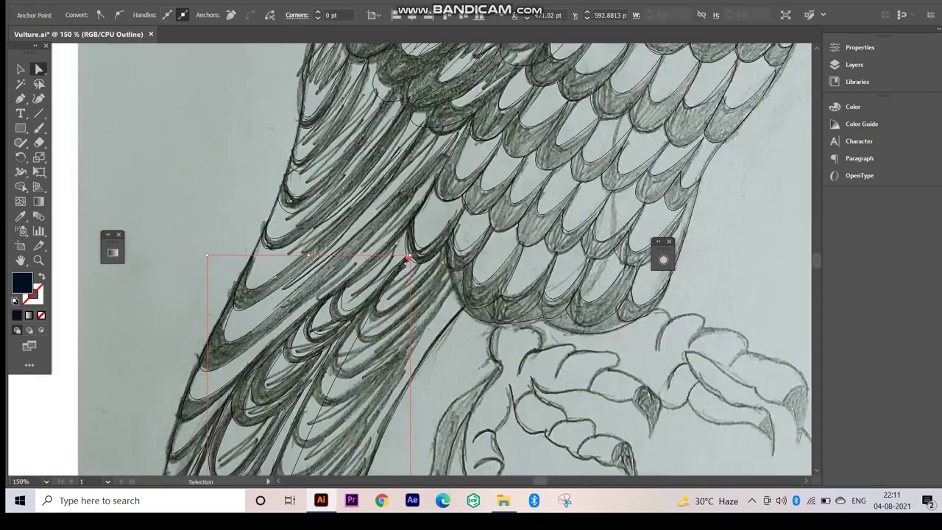
key("p")
key("ctrl+plus")
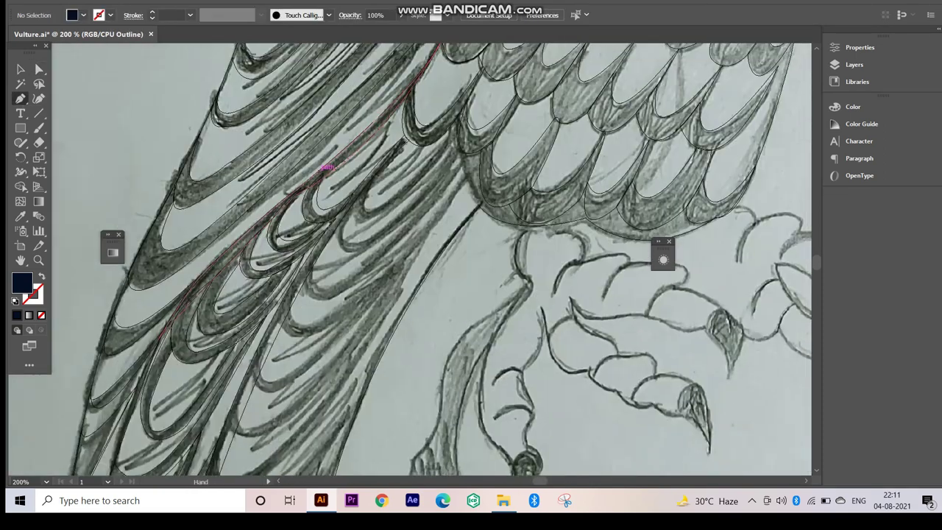
left_click_drag(356, 229, 335, 255)
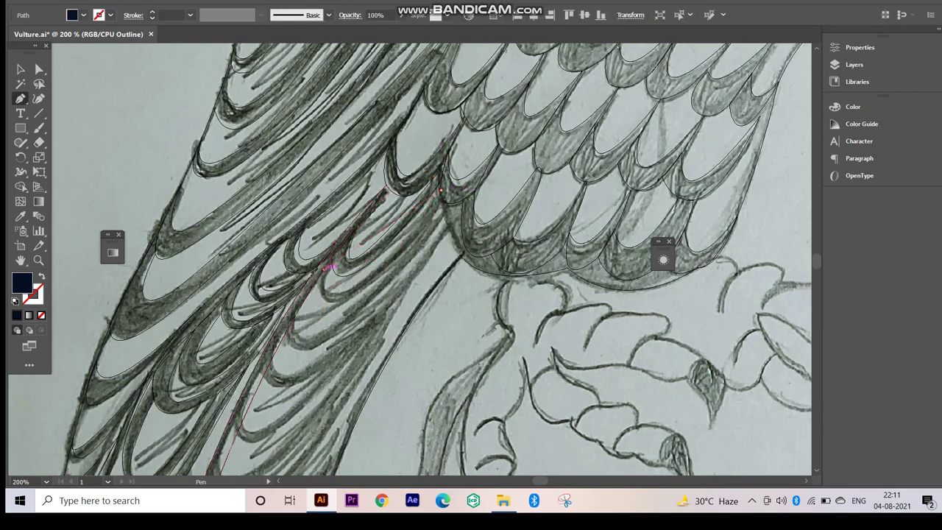
left_click_drag(324, 272, 352, 295)
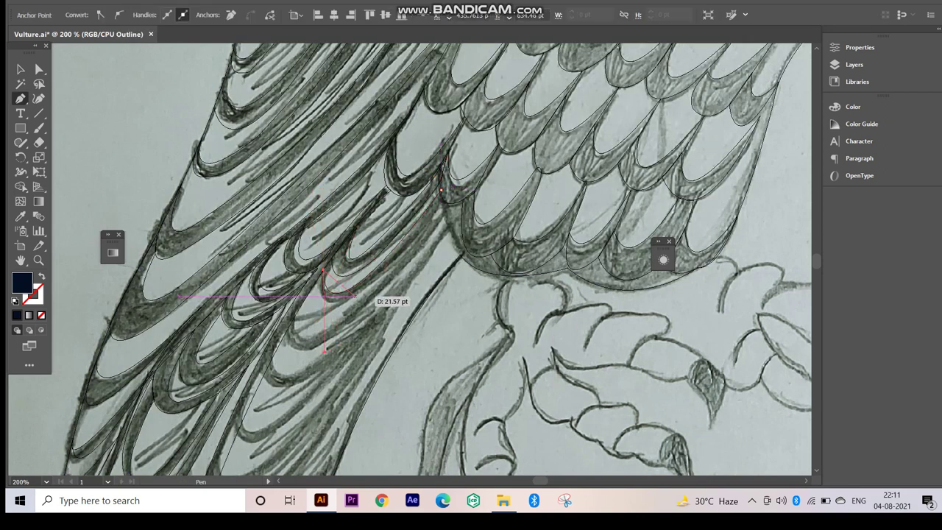
left_click_drag(441, 190, 462, 183)
left_click_drag(387, 190, 302, 310)
key("ctrl+minus")
key("ctrl+minus")
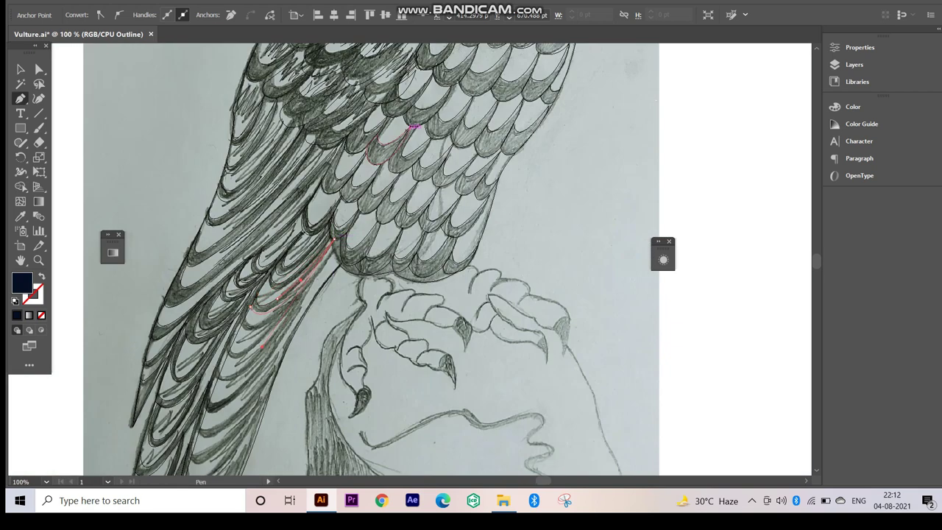
- Trace the curved edges of the remaining long lower wing feathers
left_click_drag(232, 329, 293, 318)
left_click_drag(321, 259, 323, 281)
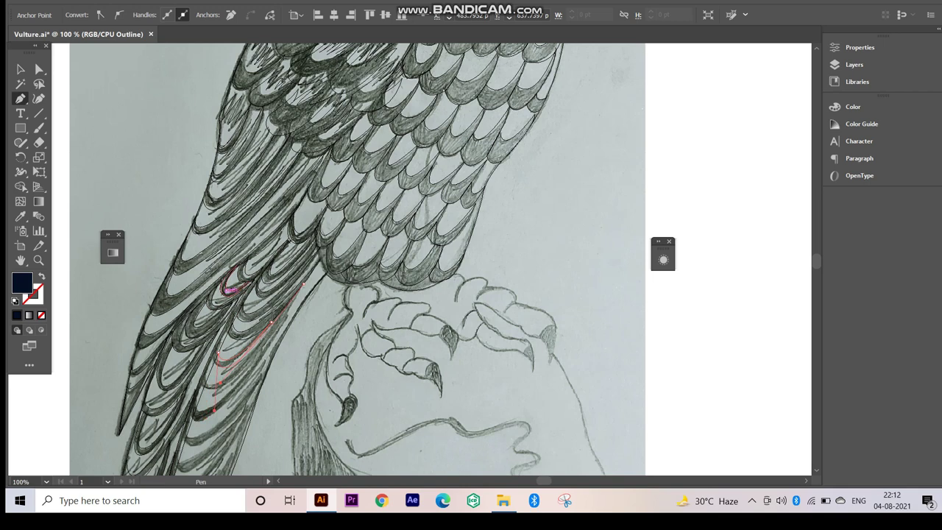
left_click_drag(218, 368, 286, 316)
left_click_drag(234, 410, 251, 410)
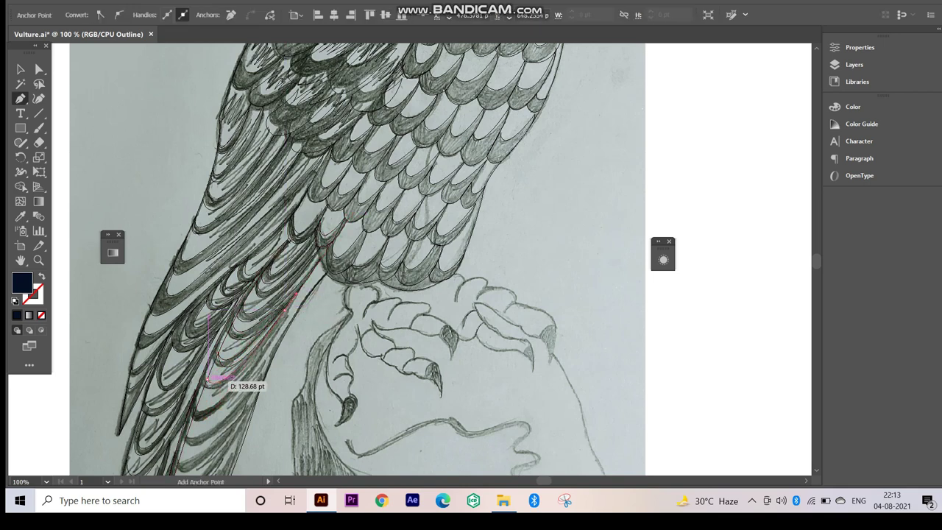
left_click_drag(213, 381, 196, 362)
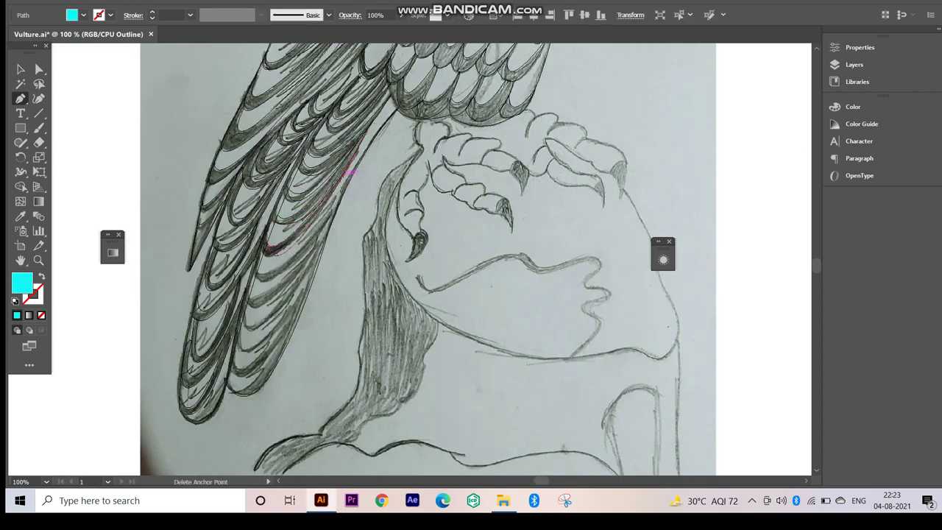
left_click_drag(254, 267, 280, 278)
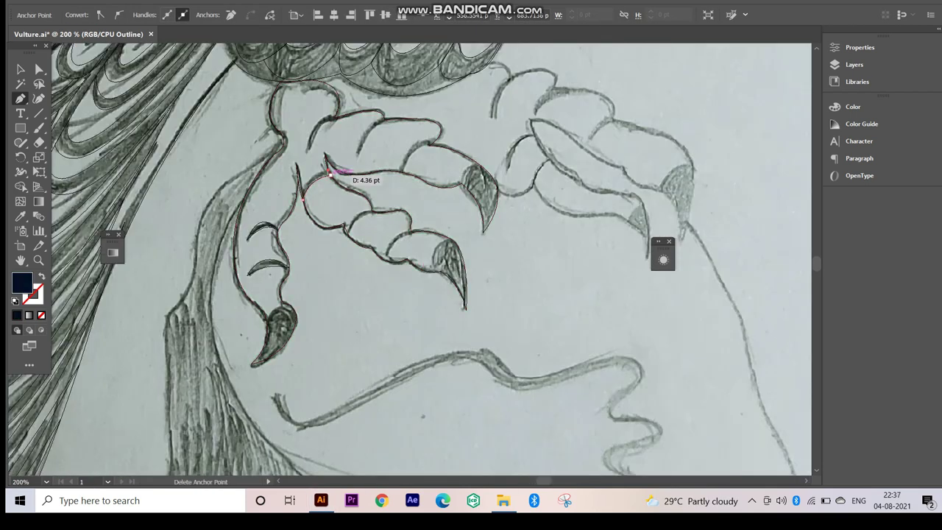
- Trace the claw outline around the left and right claw tips
left_click_drag(348, 216, 374, 212)
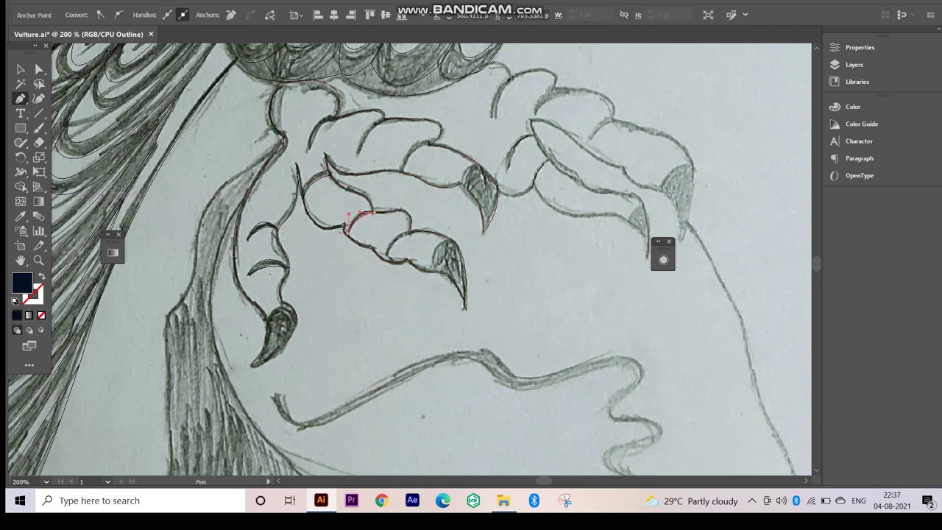
left_click_drag(268, 314, 283, 318)
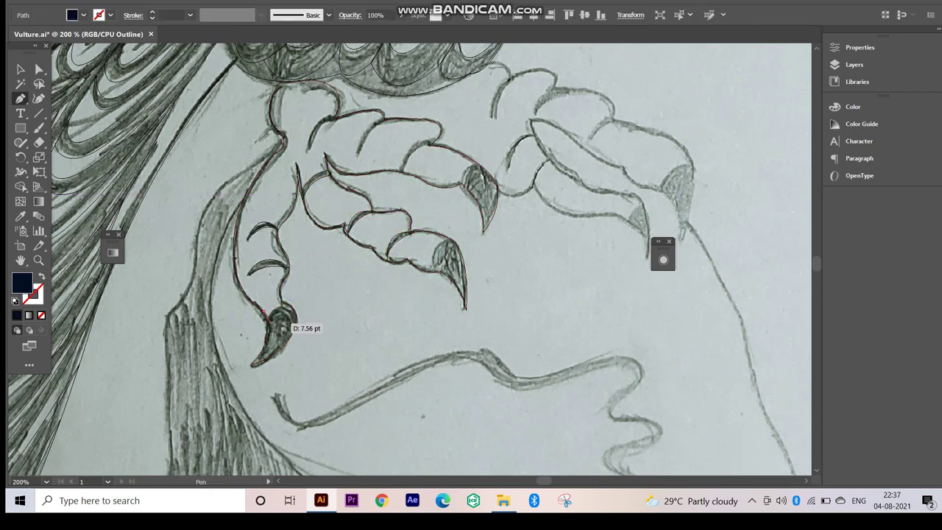
left_click_drag(252, 364, 285, 363)
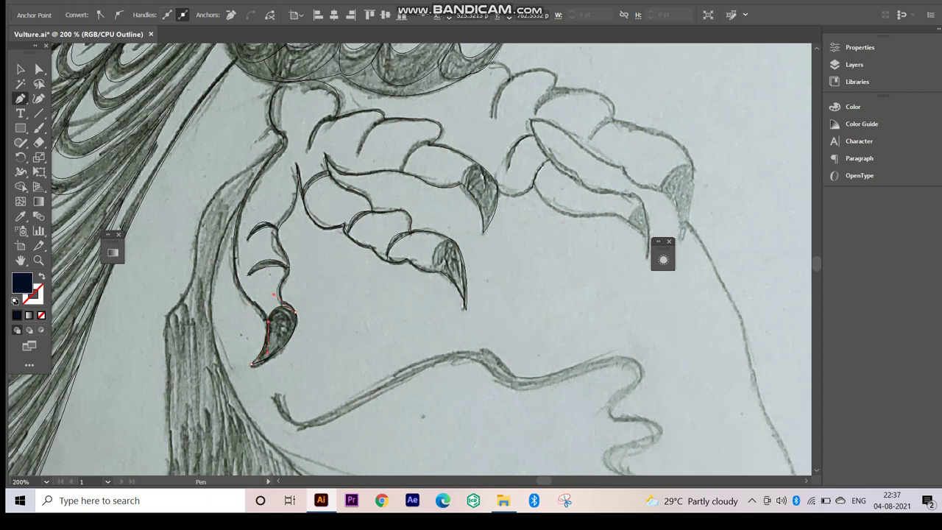
left_click(451, 240)
left_click_drag(465, 309, 458, 269)
left_click(432, 273)
scroll(442, 269, "up", 5)
left_click_drag(366, 279, 340, 315)
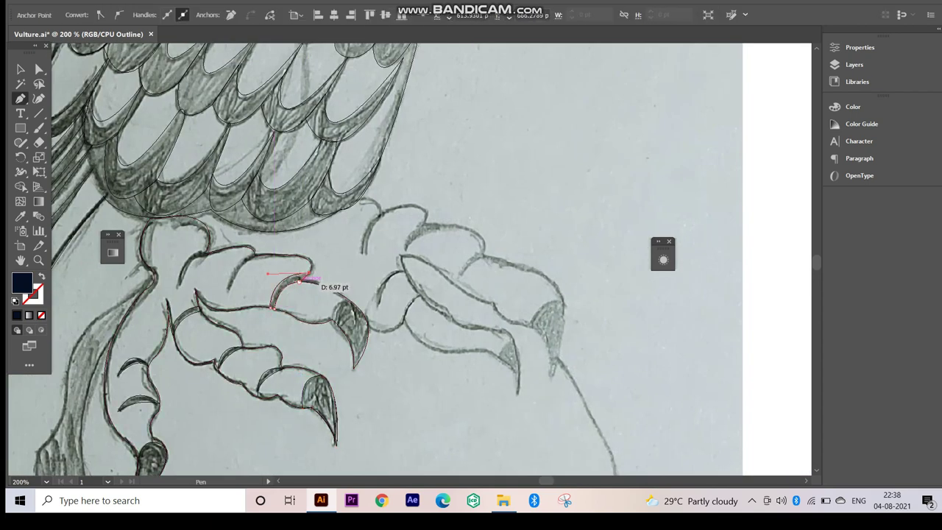
left_click(340, 315)
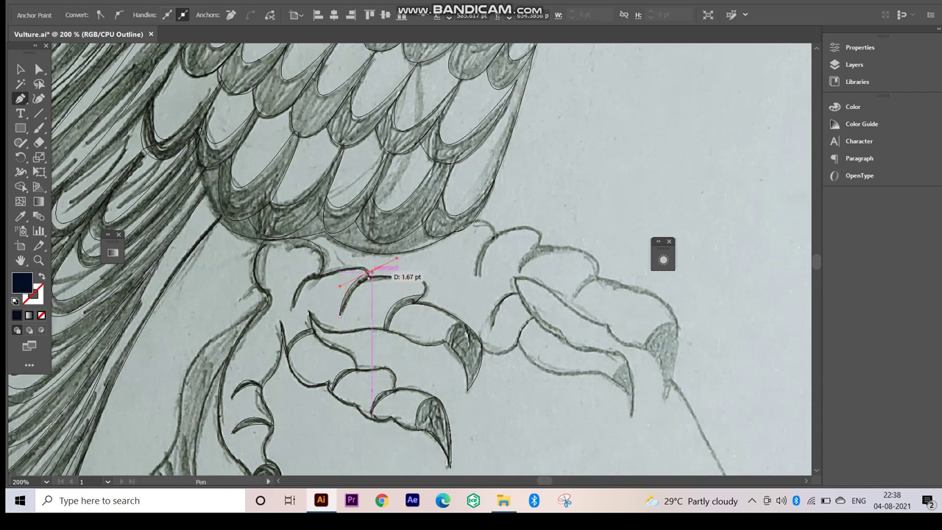
left_click_drag(368, 276, 460, 298)
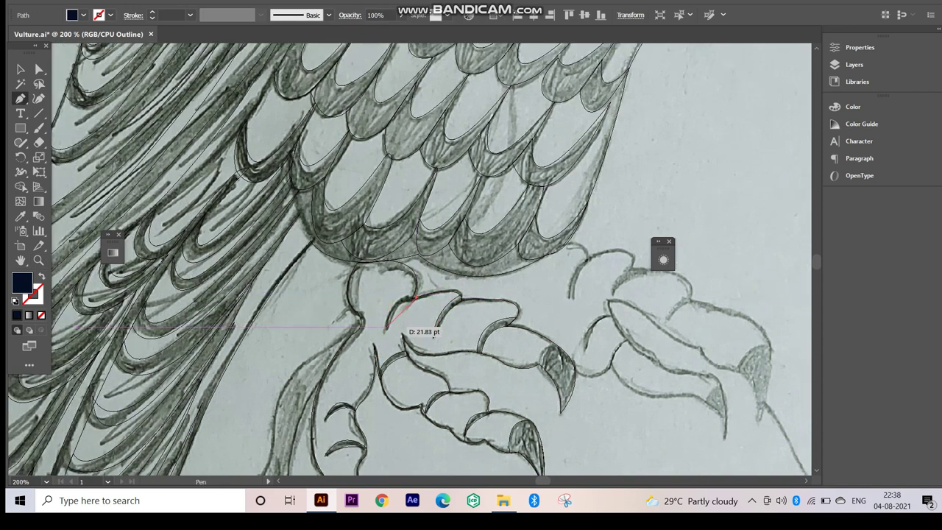
left_click(386, 329)
- Outline the next toe with curved anchors along its edge, talon and underside
scroll(503, 336, "right", 5)
left_click(302, 250)
left_click_drag(328, 262, 372, 277)
left_click_drag(508, 353, 383, 278)
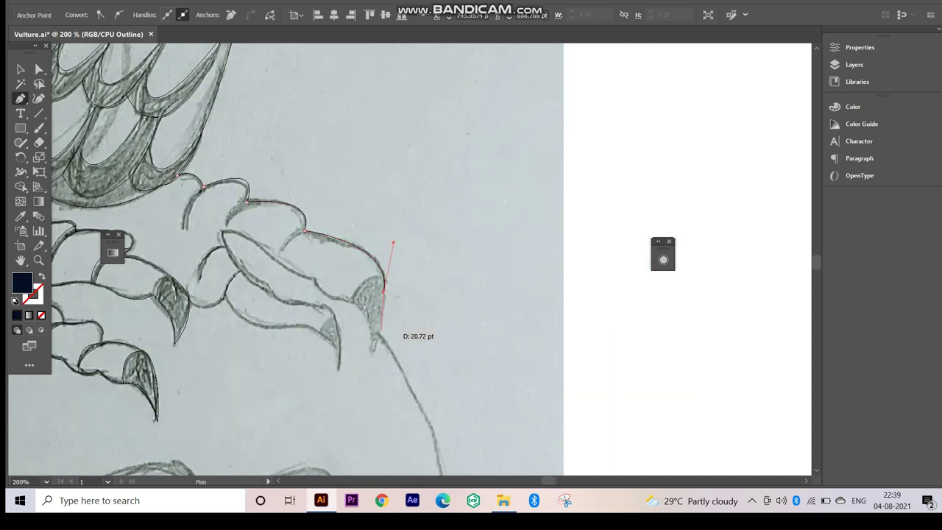
left_click_drag(315, 279, 346, 291)
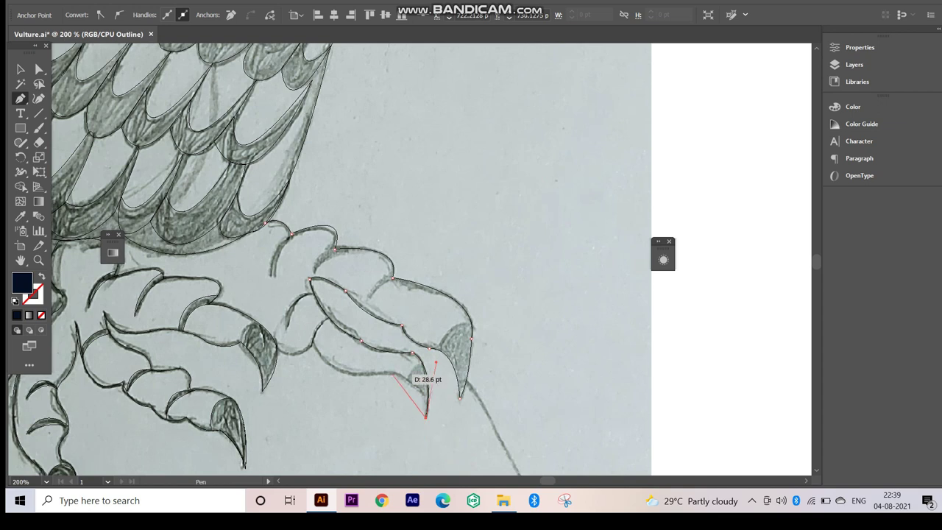
left_click_drag(334, 391, 441, 442)
left_click_drag(315, 354, 362, 355)
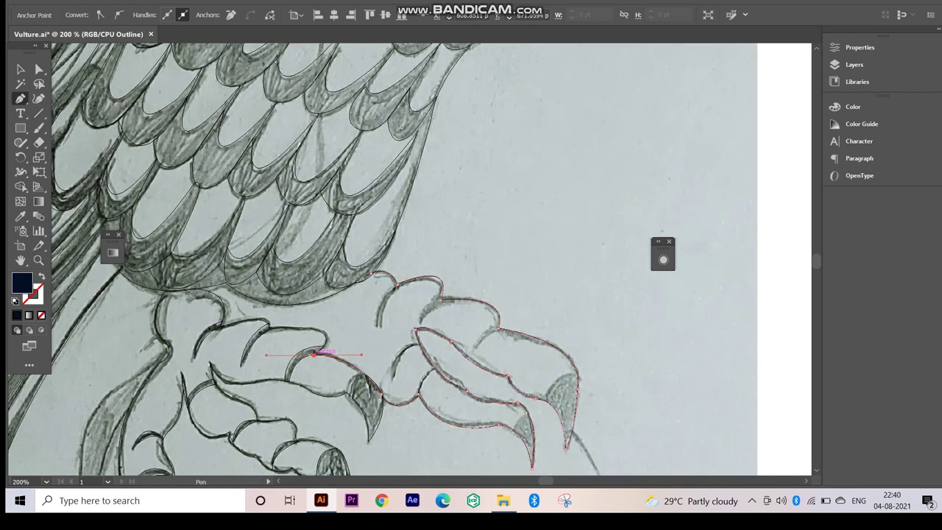
- Trace the foot, remaining talons and rear toe, then the perch edge below
left_click_drag(254, 290, 198, 281)
left_click_drag(299, 273, 368, 226)
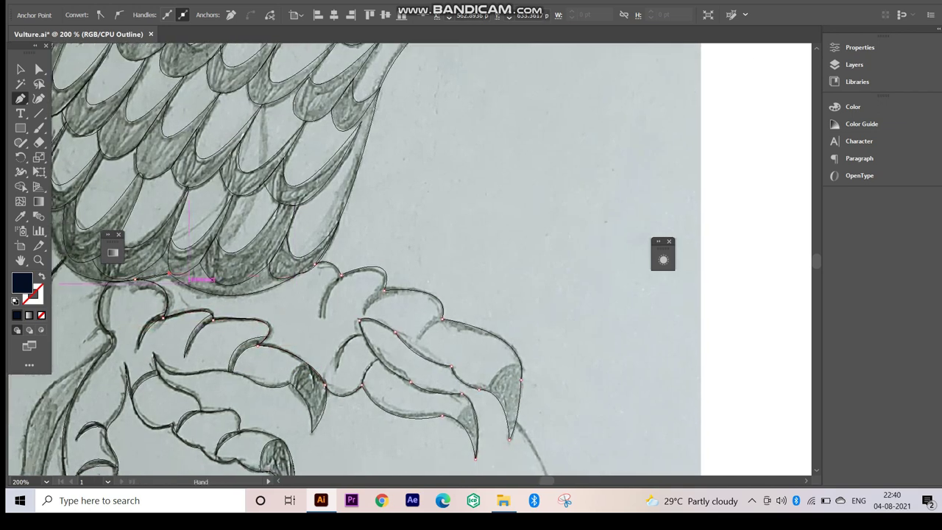
left_click_drag(320, 318, 320, 338)
mouse_move(362, 312)
left_mouse_down()
mouse_move(387, 302)
mouse_move(434, 314)
left_mouse_up()
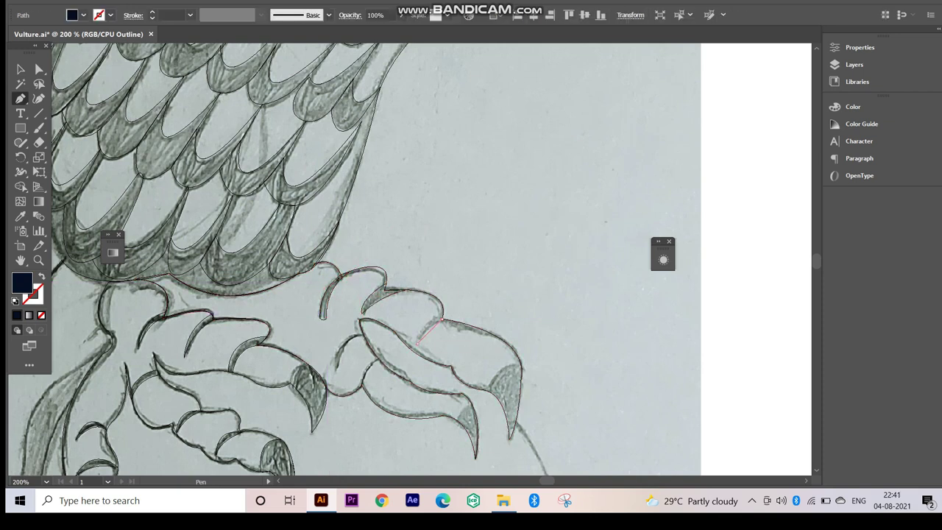
left_click_drag(524, 365, 399, 245)
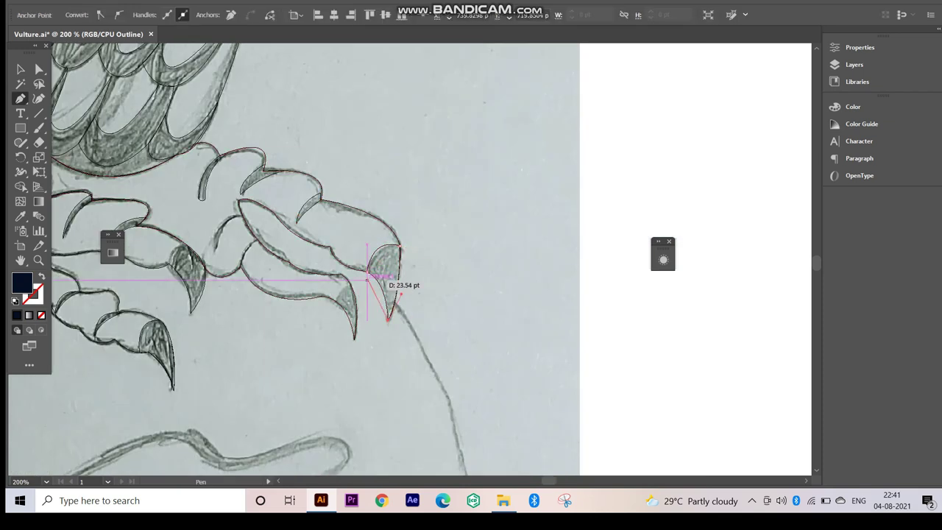
left_click_drag(388, 318, 545, 259)
left_click_drag(506, 227, 523, 228)
mouse_move(368, 185)
left_mouse_down()
mouse_move(410, 249)
mouse_move(410, 276)
left_mouse_up()
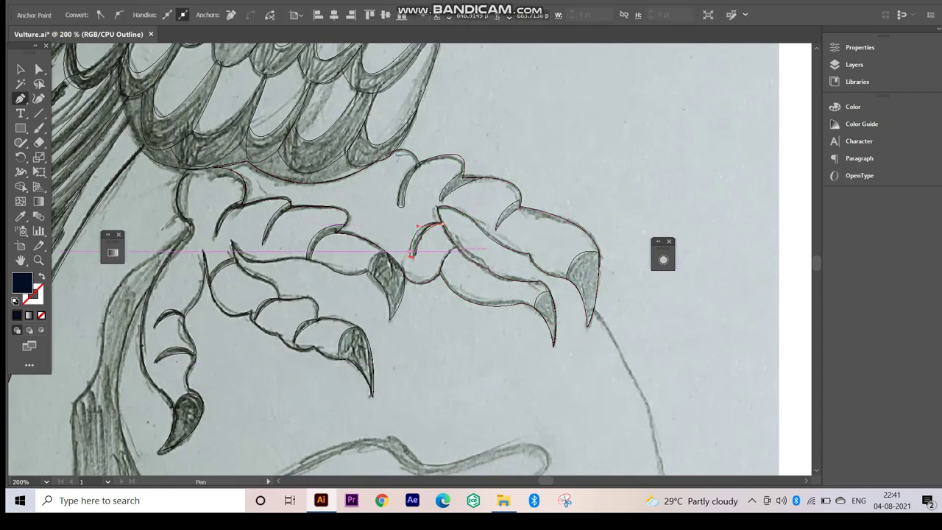
key("ctrl+minus")
key("ctrl+minus")
key("ctrl+minus")
left_click_drag(479, 321, 648, 329)
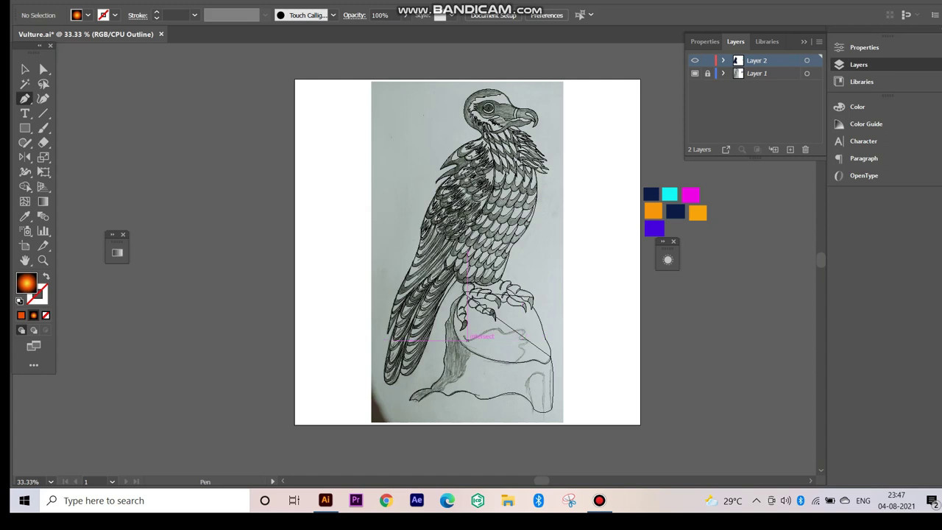
key("ctrl+plus")
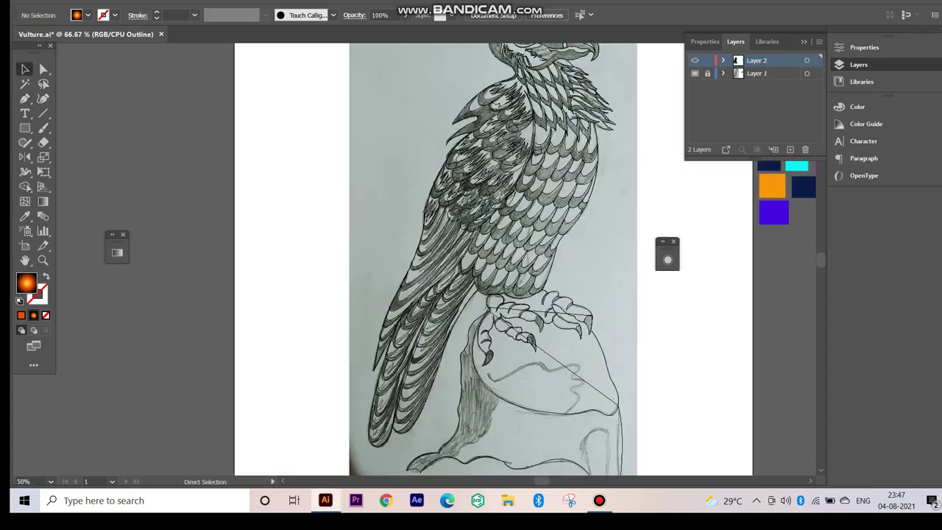
- Zoom into the tail and rock area and place an anchor on the tail-base outline
key("ctrl+plus")
key("ctrl+plus")
key("ctrl+plus")
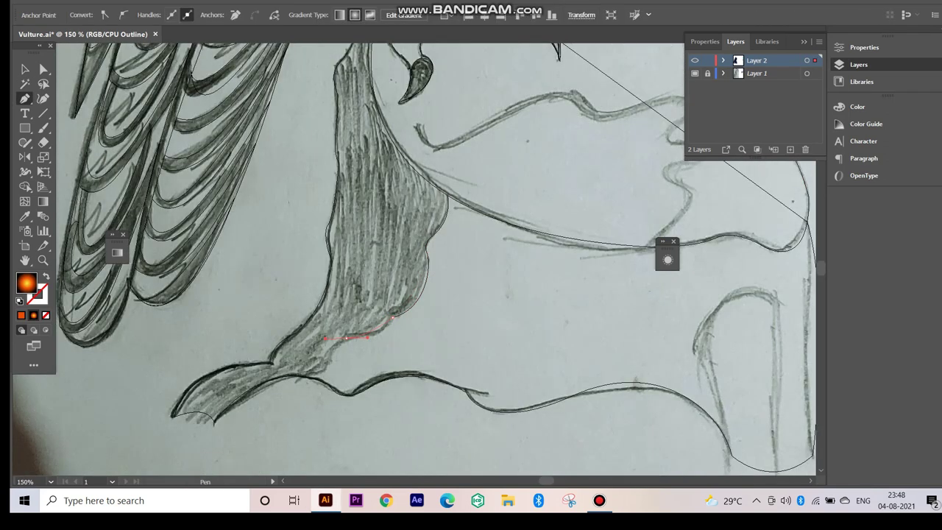
left_click(213, 422)
scroll(156, 357, "down", 4)
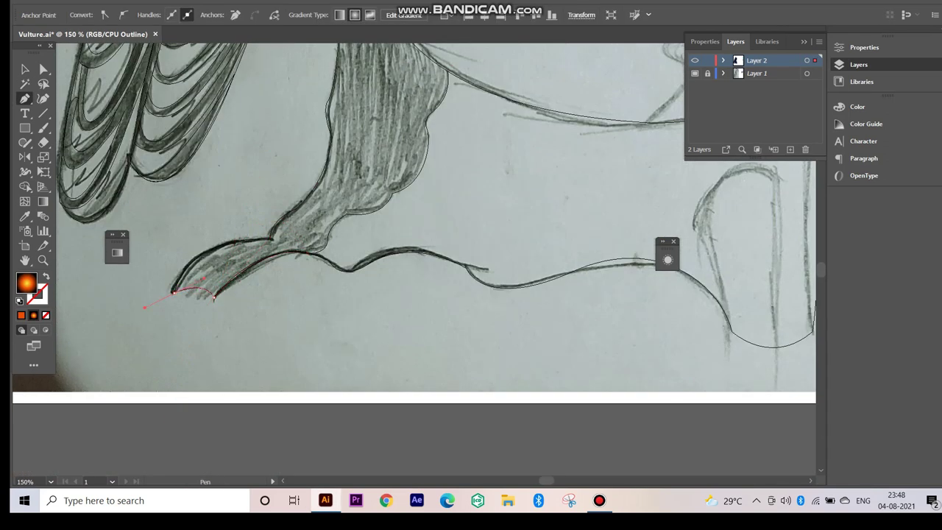
scroll(338, 188, "up", 2)
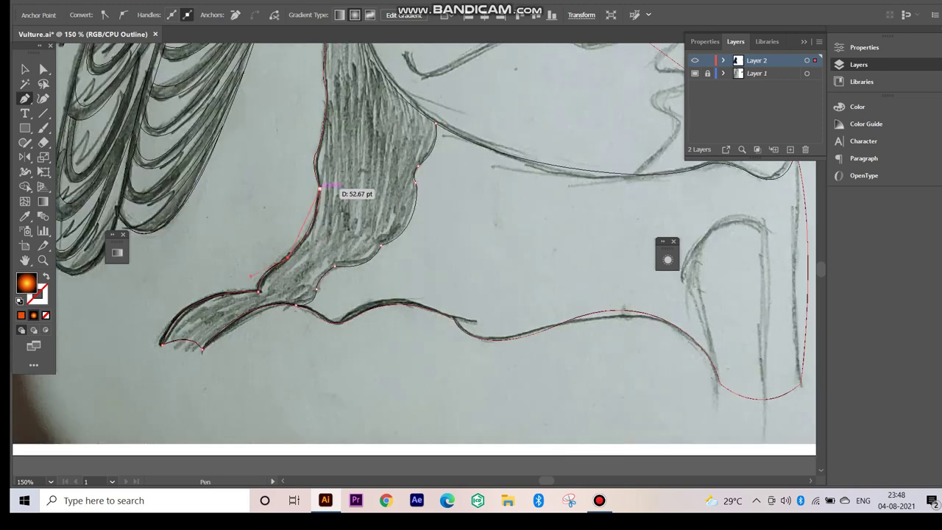
scroll(323, 186, "up", 2)
scroll(324, 185, "up", 1)
scroll(317, 177, "up", 2)
scroll(307, 163, "up", 1)
scroll(306, 163, "up", 2)
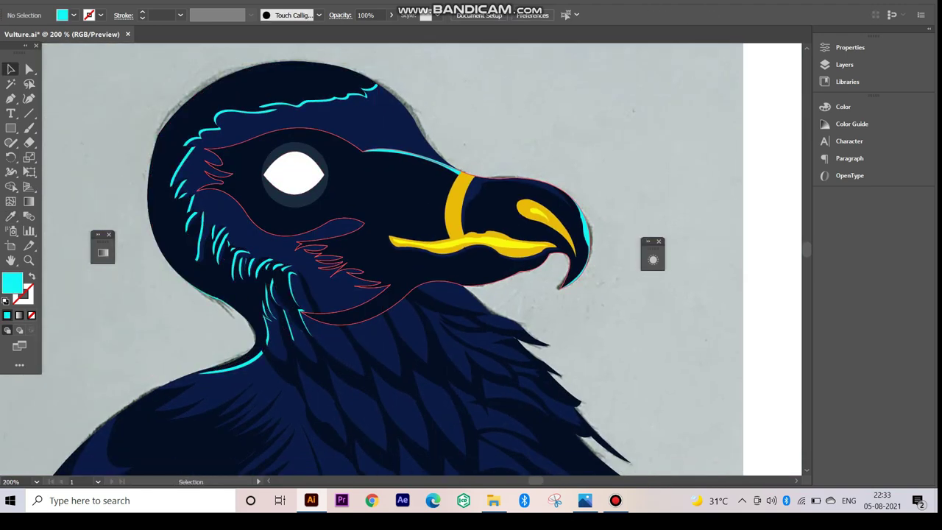
- Zoom around the partial feather outline, toggling Outline and Preview to check the cyan feathers
key("v")
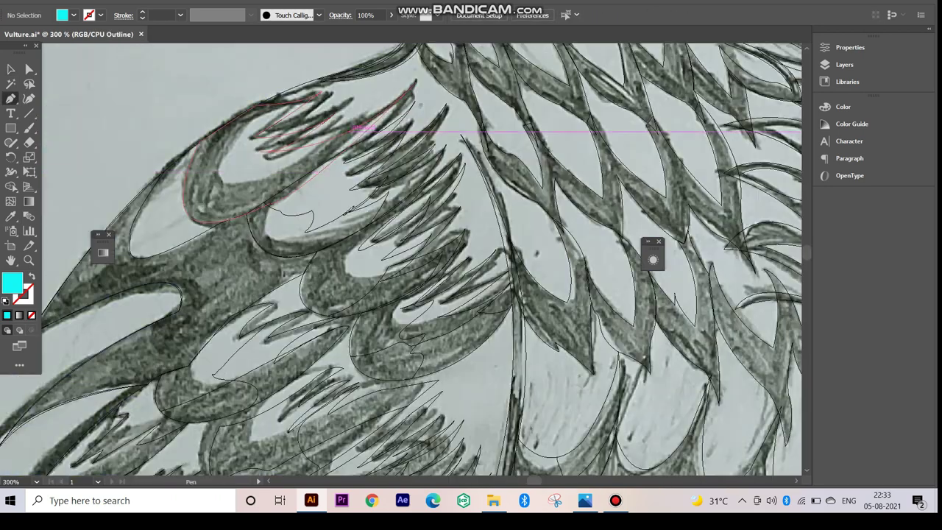
key("ctrl+minus")
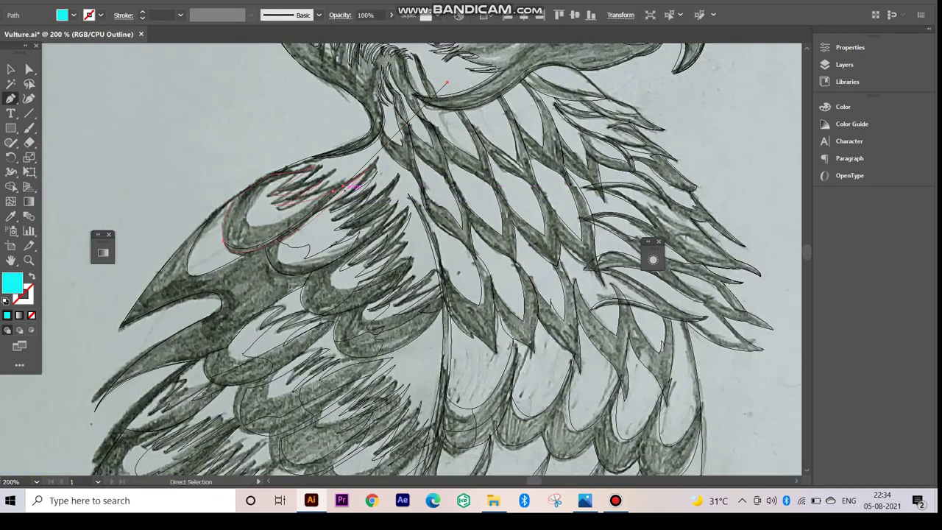
key("ctrl+y")
key("ctrl+y")
key("ctrl+plus")
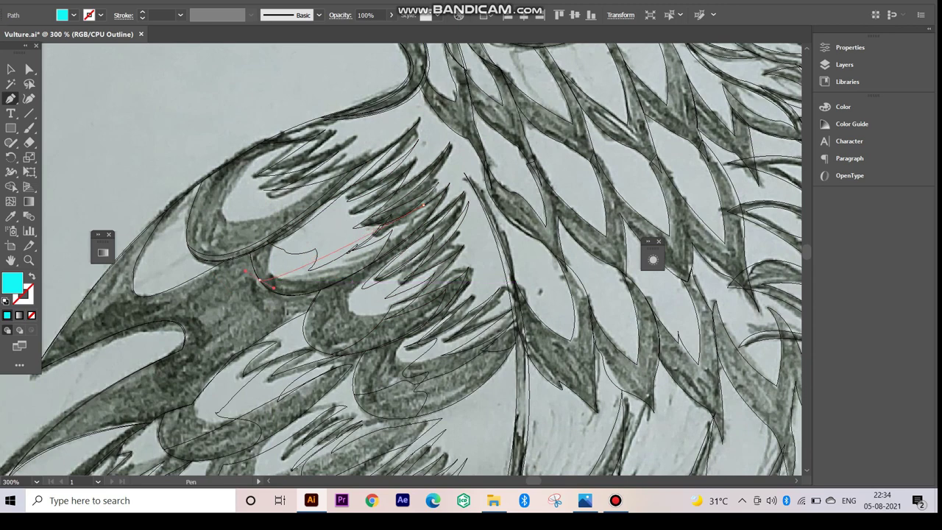
key("ctrl+y")
key("ctrl+y")
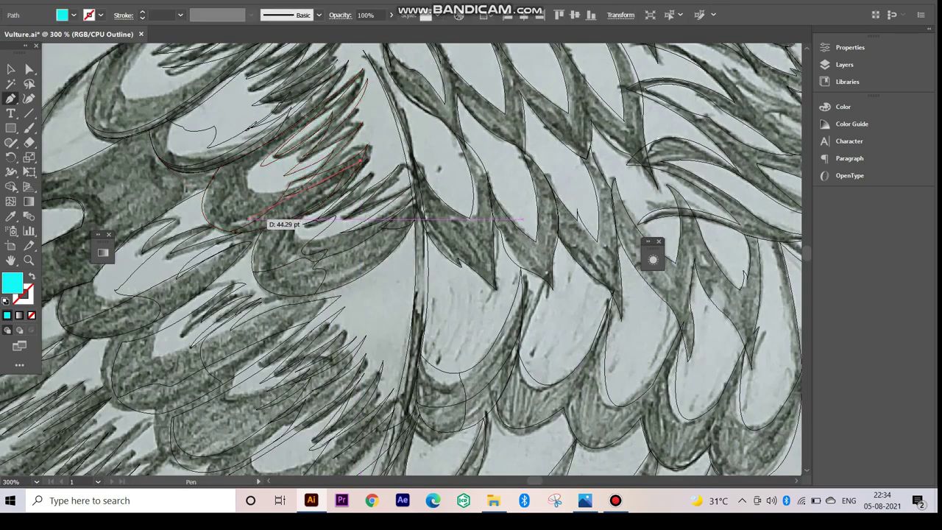
key("ctrl+y")
key("ctrl+y")
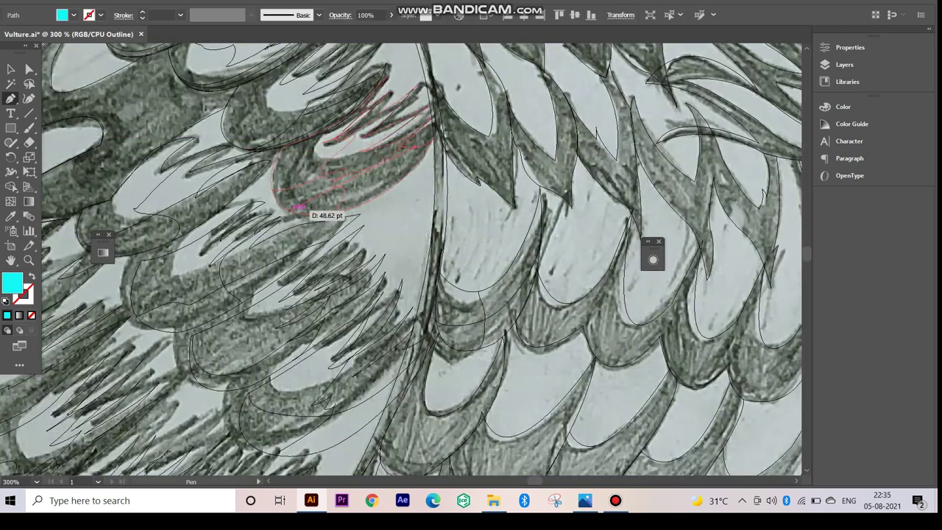
key("ctrl+y")
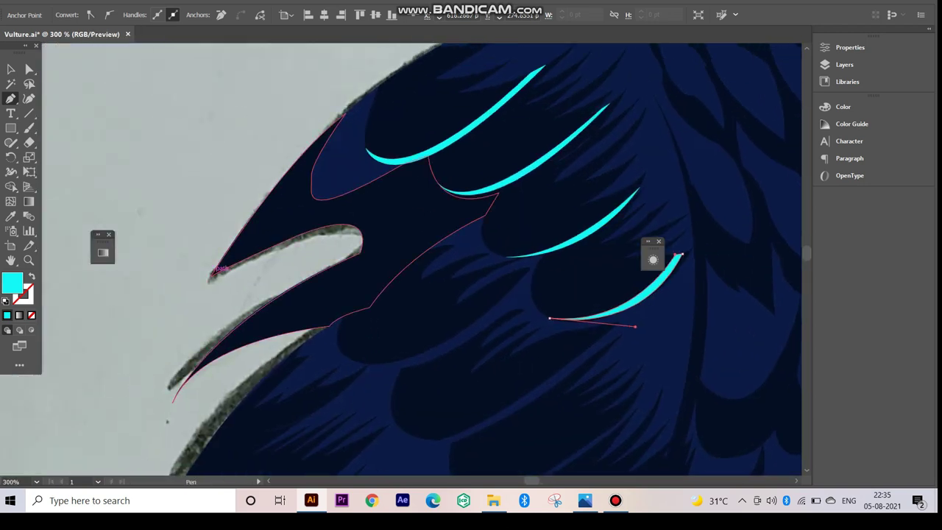
key("ctrl+y")
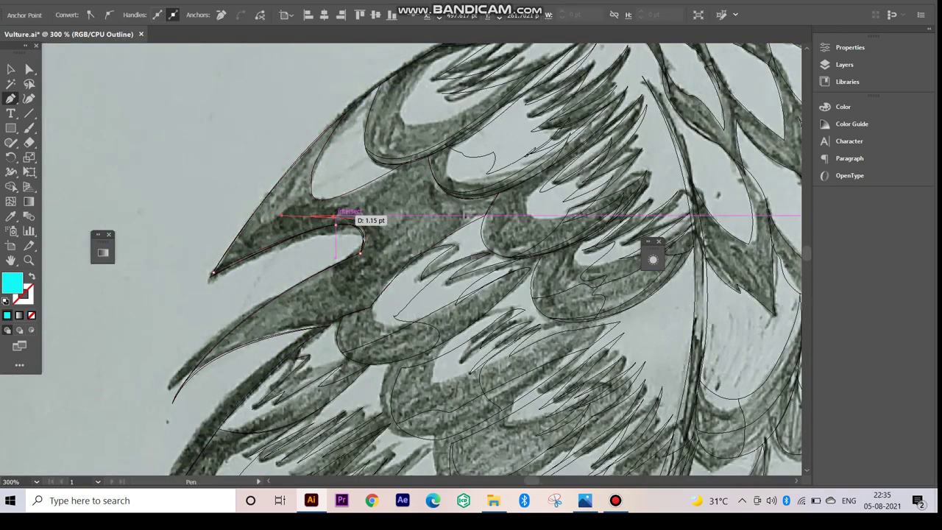
key("ctrl+y")
- Trace a new cyan feather stroke shape, comparing it against the sketch in Outline view
left_click(361, 250)
key("ctrl+y")
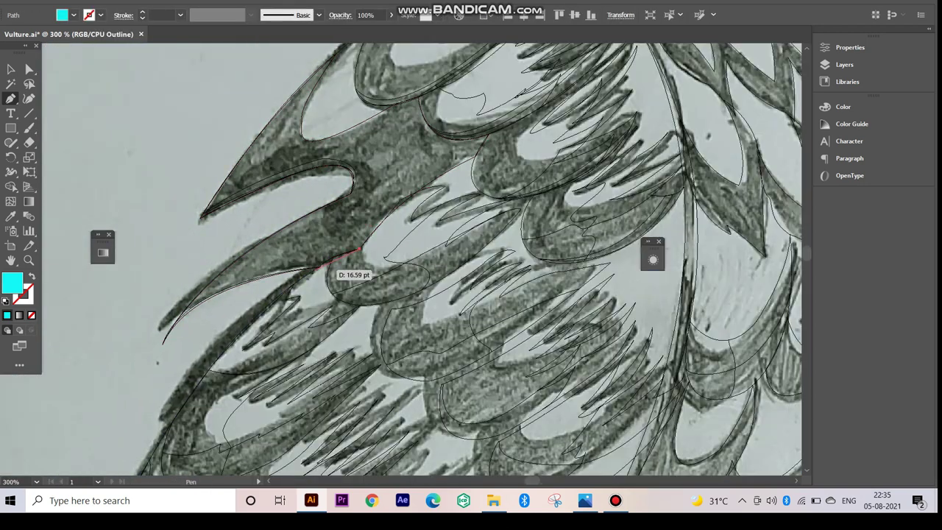
key("ctrl+y")
scroll(401, 261, "down", 2)
key("ctrl+y")
key("ctrl+y")
scroll(333, 240, "right", 3)
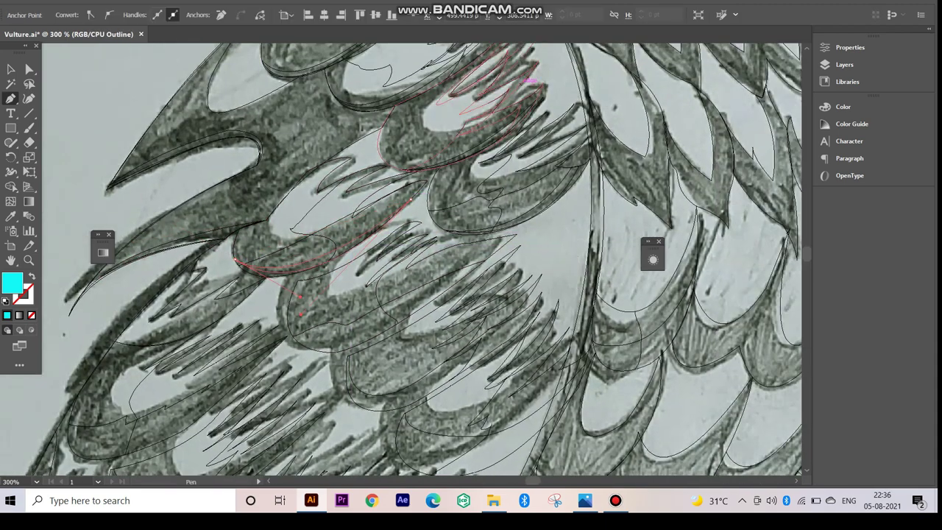
key("ctrl+y")
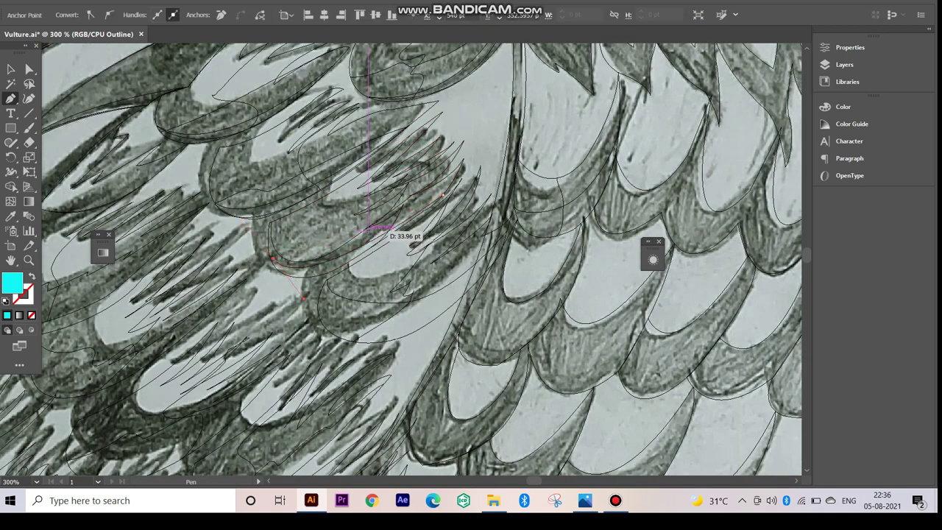
scroll(391, 206, "down", 2)
left_click_drag(393, 167, 400, 160)
- Check the new feather in colour, then draw a small curved cyan highlight on the wing
key("ctrl+y")
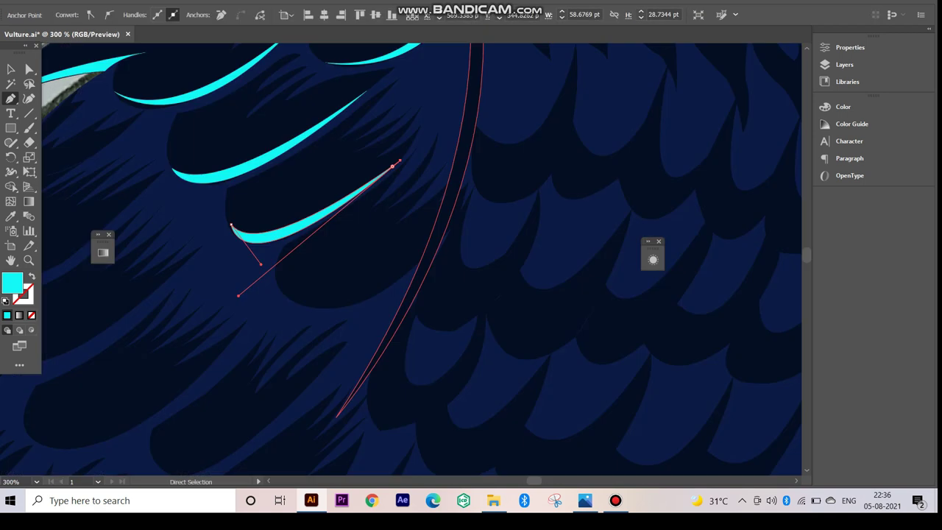
key("v")
scroll(393, 167, "up", 2)
scroll(394, 167, "right", 2)
key("ctrl+y")
key("ctrl+y")
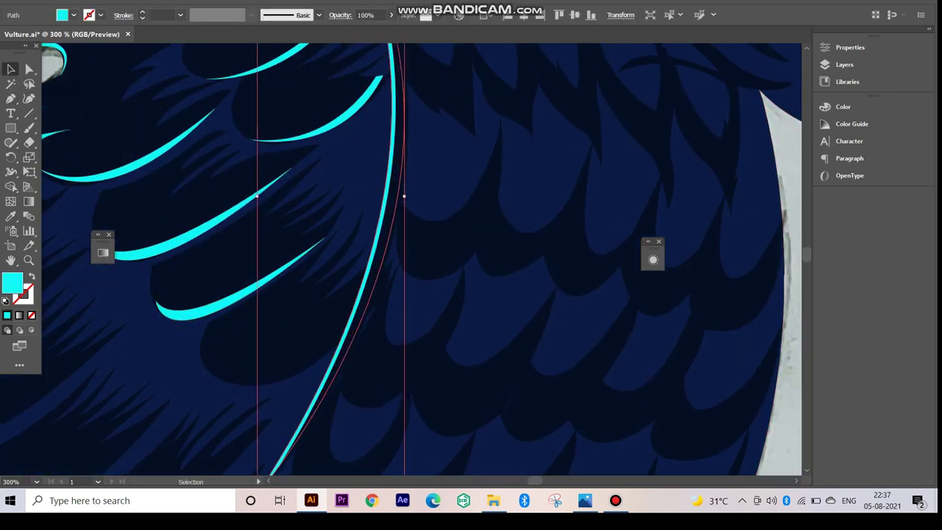
scroll(336, 215, "down", 4)
scroll(337, 216, "up", 4)
key("p")
key("ctrl+y")
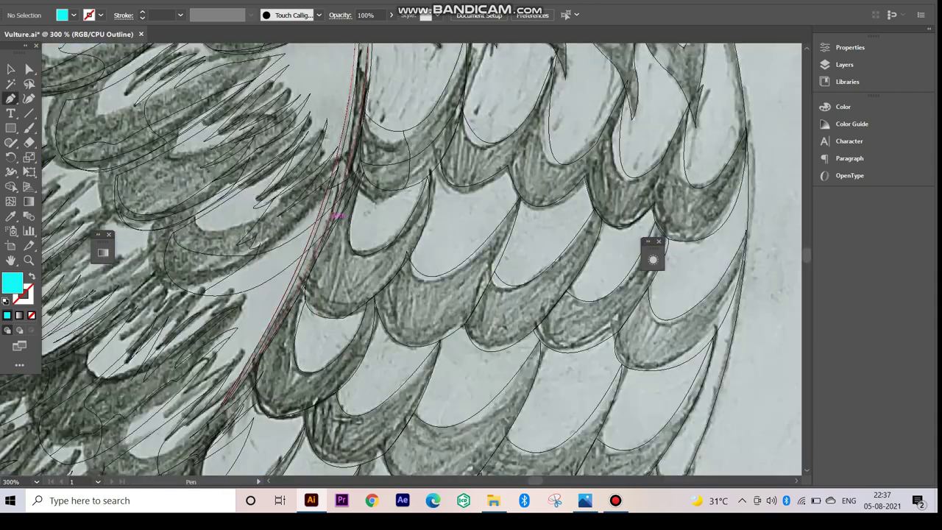
left_click_drag(309, 240, 250, 328)
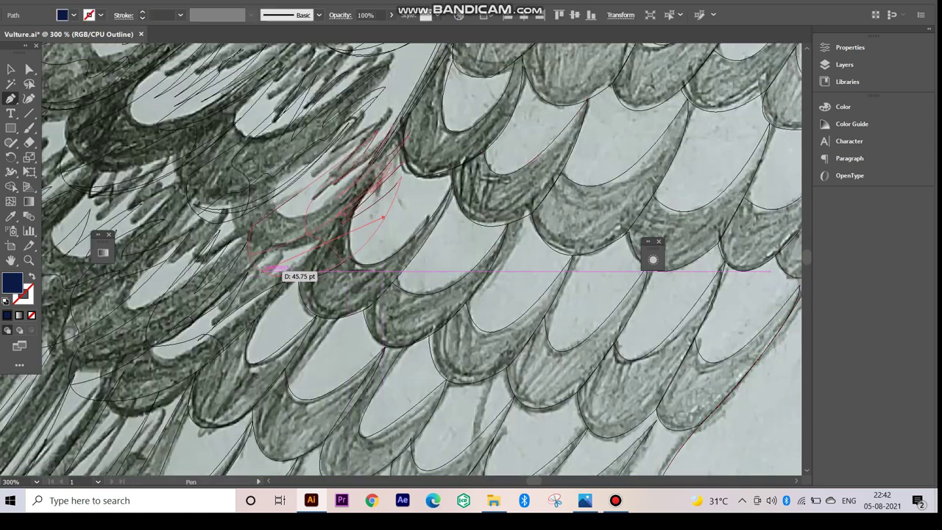
left_click_drag(263, 271, 318, 286)
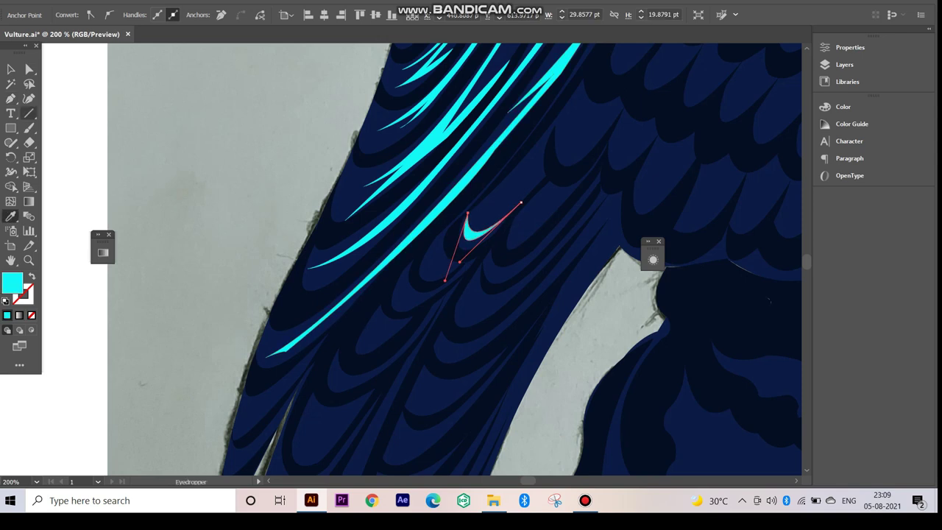
left_click(457, 262)
- Draw a cyan swoosh on the next dark blue feather and close it into a filled shape
mouse_move(458, 262)
left_mouse_down()
mouse_move(514, 247)
mouse_move(428, 248)
left_mouse_up()
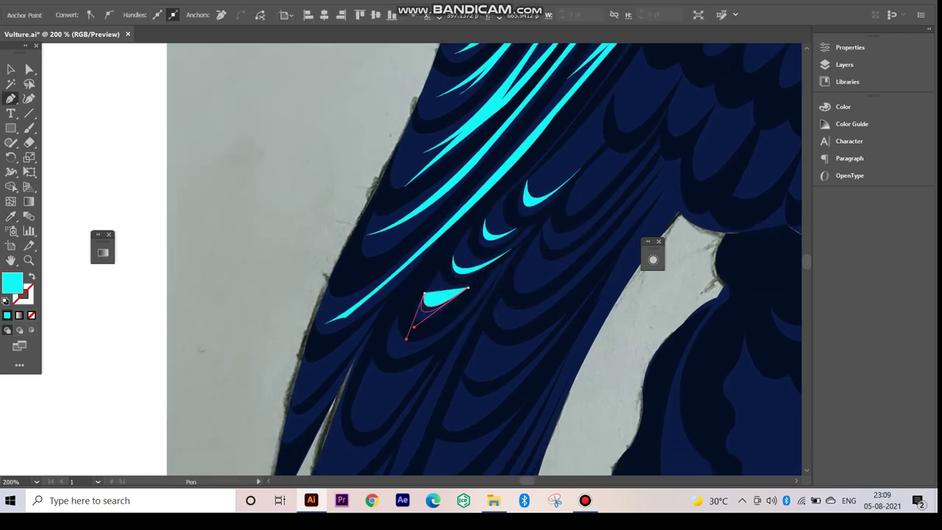
left_click_drag(529, 239, 589, 178)
left_click_drag(528, 239, 493, 232)
left_click(382, 317)
left_click_drag(471, 286, 454, 288)
key("ctrl+z")
key("ctrl+z")
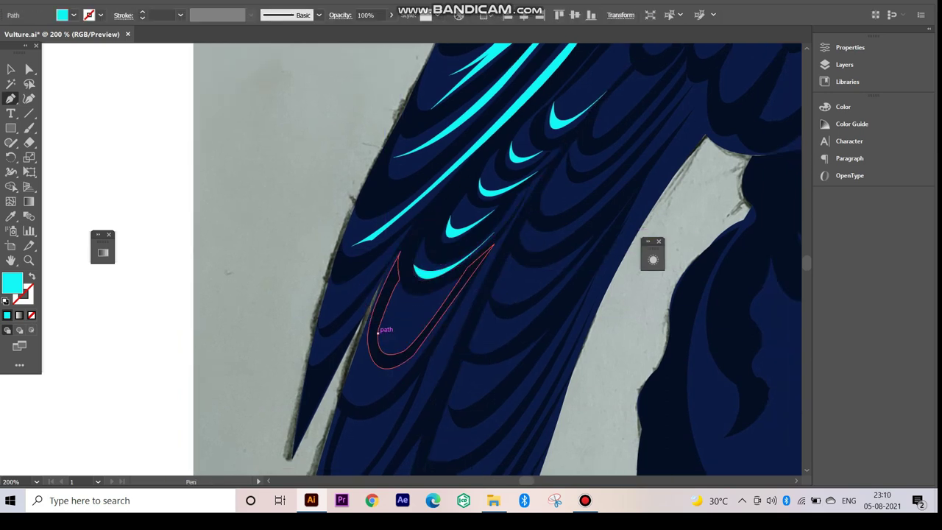
key("ctrl+shift+z")
key("ctrl+shift+z")
left_click(400, 336)
- Add further cyan swooshes on the neighbouring feathers, including a thin one below
scroll(442, 294, "up", 2)
left_click(451, 251)
mouse_move(381, 299)
left_mouse_down()
mouse_move(376, 331)
mouse_move(400, 340)
left_mouse_up()
left_click(451, 251)
scroll(442, 294, "left", 1)
left_click(455, 271)
scroll(516, 258, "right", 2)
scroll(515, 257, "down", 1)
- Draw curved cyan swooshes on the feathers further down the lower wing
left_click(335, 305)
left_click_drag(253, 383, 261, 444)
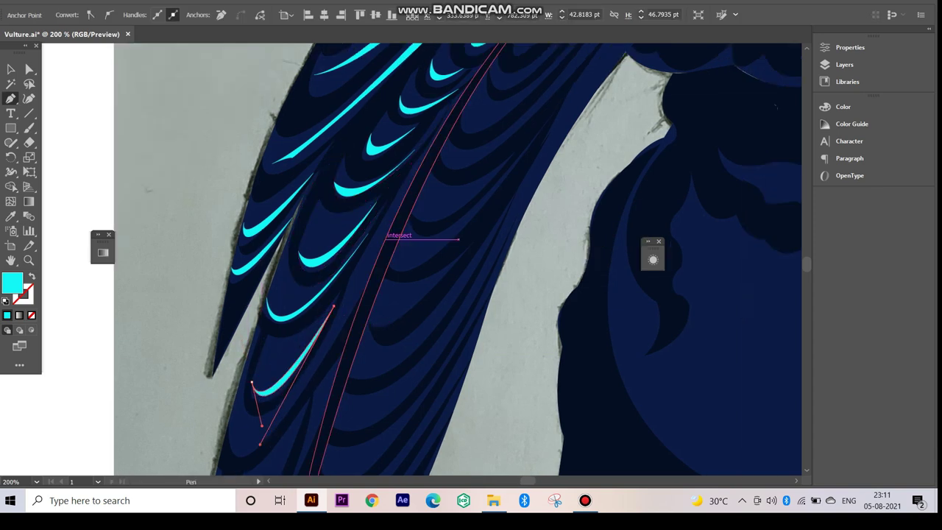
scroll(262, 444, "down", 1)
scroll(262, 444, "left", 2)
left_click(419, 312)
scroll(392, 312, "down", 1)
left_click(334, 381)
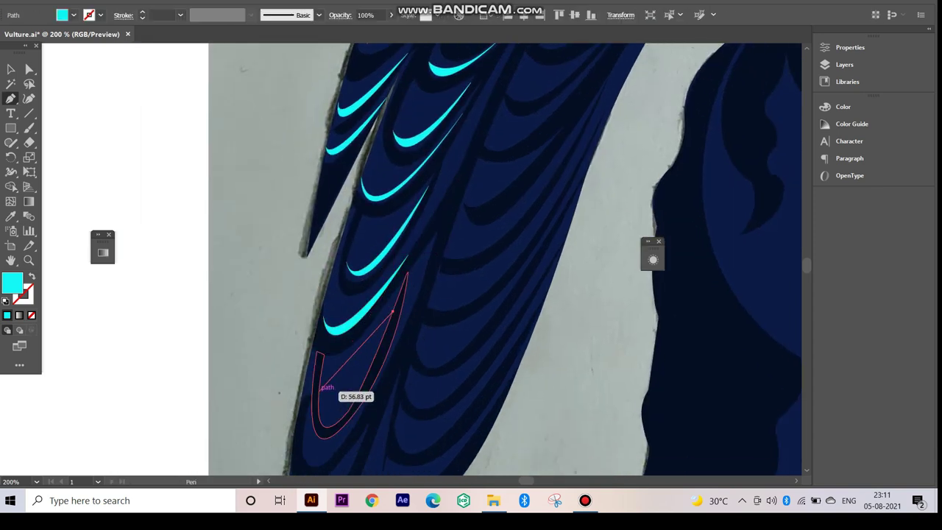
left_click_drag(325, 292, 338, 338)
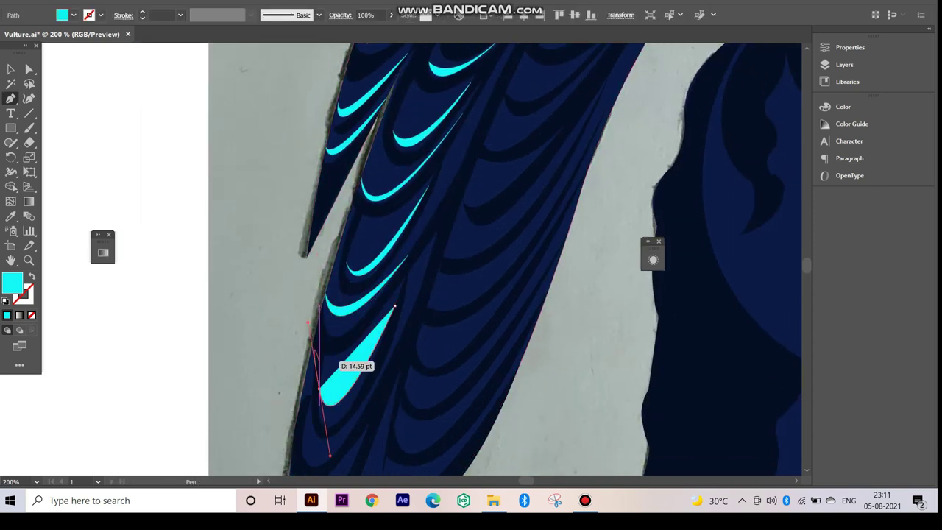
scroll(326, 441, "down", 2)
scroll(332, 331, "left", 2)
- Draw and close another cyan swoosh on the next lower feather
left_click(395, 317)
mouse_move(333, 339)
left_mouse_down()
mouse_move(337, 401)
mouse_move(333, 208)
mouse_move(400, 243)
left_mouse_up()
scroll(383, 354, "left", 2)
scroll(323, 398, "right", 2)
scroll(322, 397, "down", 1)
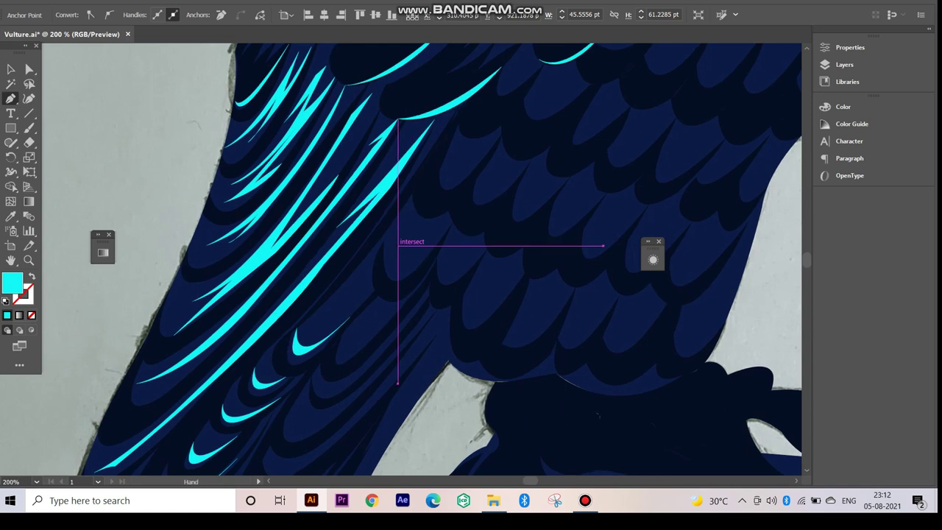
left_click(405, 246)
- Add two side-by-side cyan highlights on the upper wing feathers
left_click(400, 252)
scroll(456, 249, "down", 1)
left_click(482, 229)
left_click(393, 272)
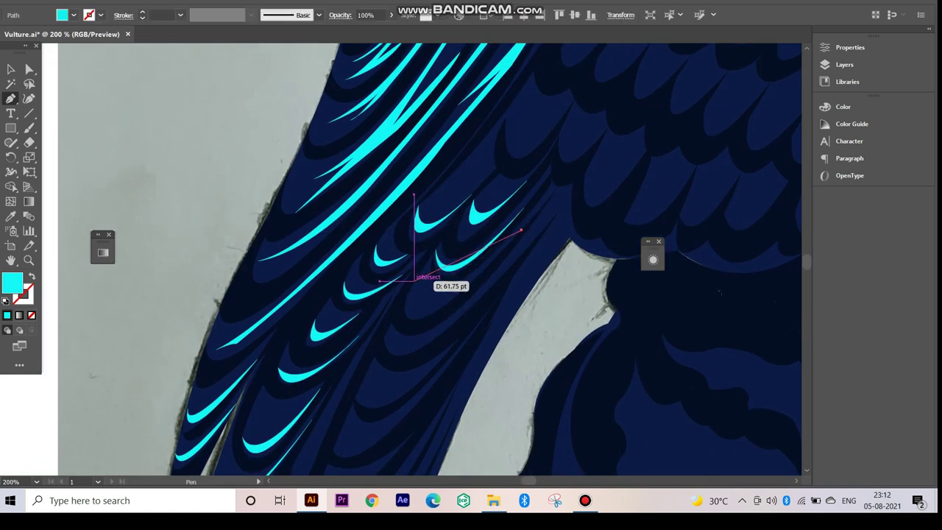
left_click(550, 236)
left_click_drag(390, 271, 385, 198)
left_click(527, 193)
- Start the next swoosh with a smooth point and compare outlines against the filled artwork
scroll(441, 258, "down", 2)
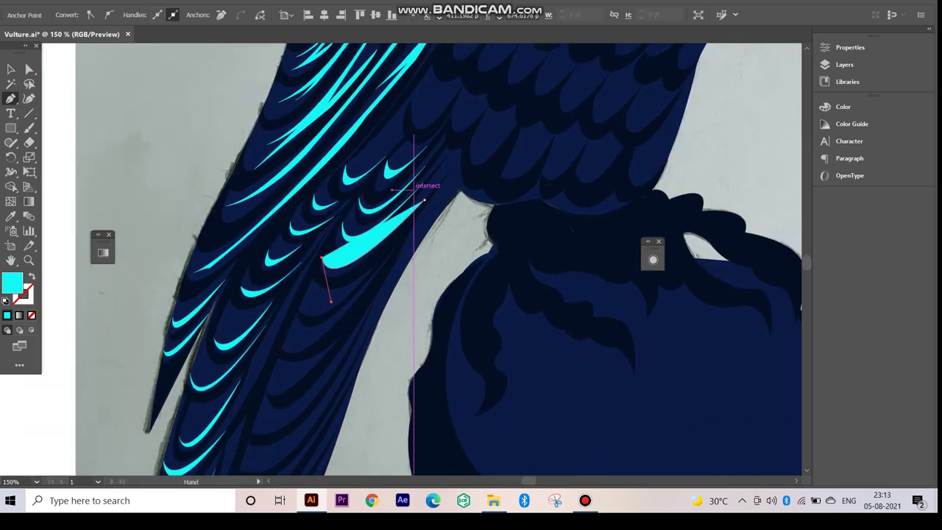
scroll(442, 295, "left", 3)
scroll(441, 294, "left", 2)
left_click_drag(418, 294, 432, 331)
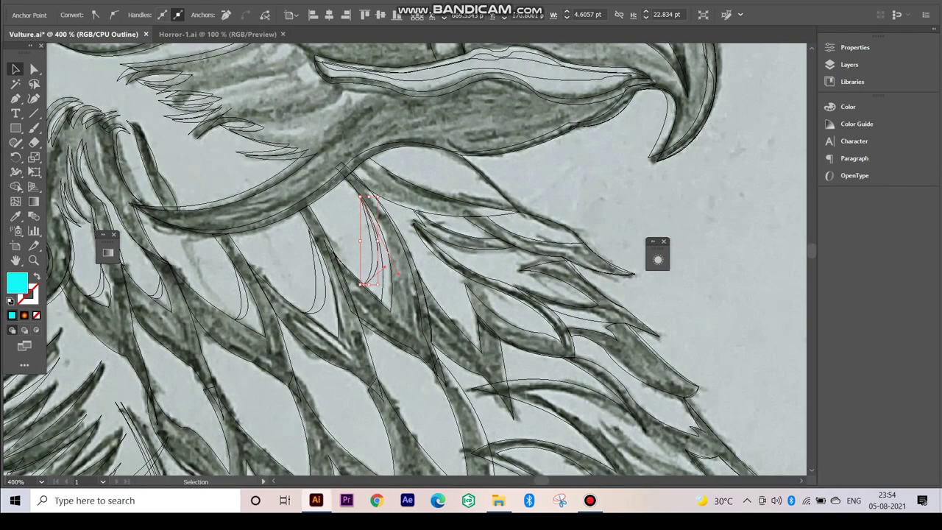
key("ctrl+y")
- Trace a new feather outline from the sketch in Outline view and close the path
scroll(442, 258, "down", 5)
key("ctrl+y")
left_click_drag(296, 268, 306, 320)
left_click(361, 326)
left_click(395, 350)
left_click_drag(381, 253, 318, 254)
left_click(318, 267)
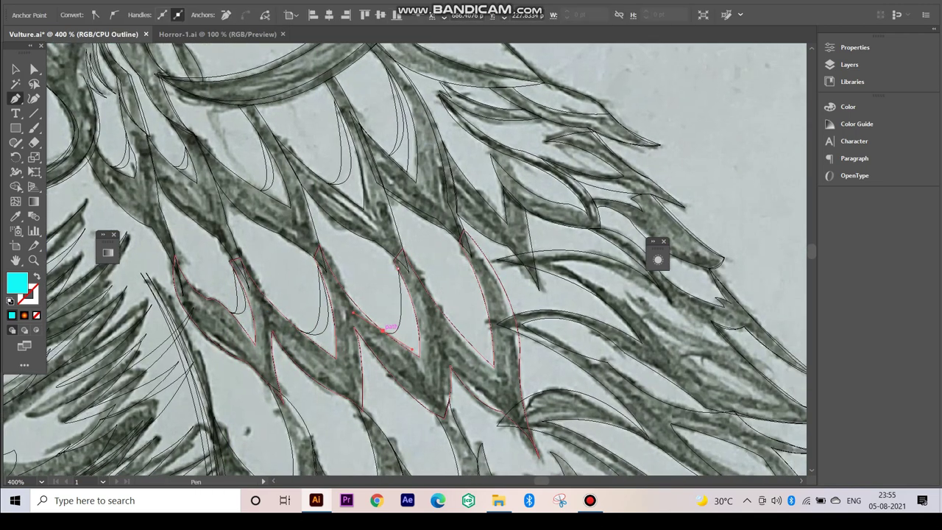
- Trace the next curved feather, moving the view to follow the sketch, then preview in colour
left_click_drag(442, 295, 386, 303)
left_click(414, 267)
left_click_drag(410, 338, 376, 234)
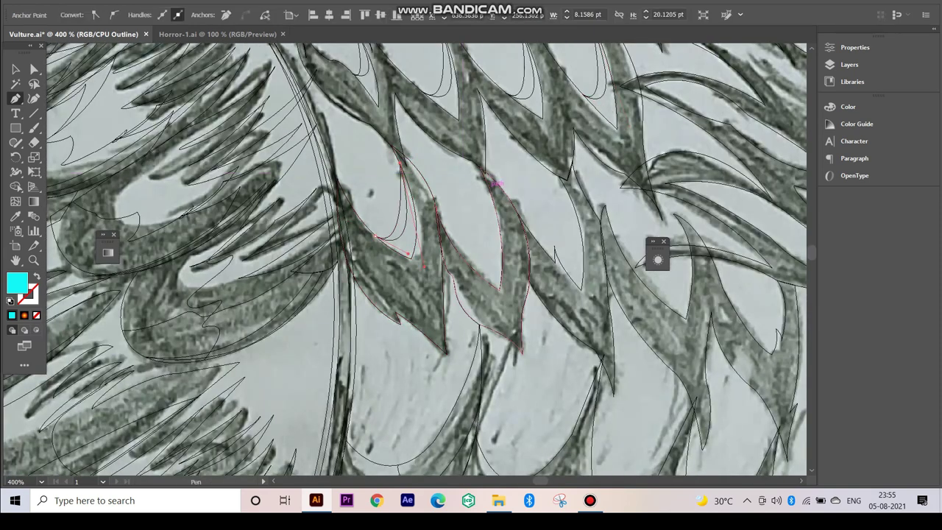
mouse_move(452, 248)
left_mouse_down()
mouse_move(455, 270)
mouse_move(488, 286)
mouse_move(479, 287)
left_mouse_up()
mouse_move(525, 243)
left_mouse_down()
mouse_move(435, 209)
mouse_move(370, 213)
left_mouse_up()
key("ctrl+y")
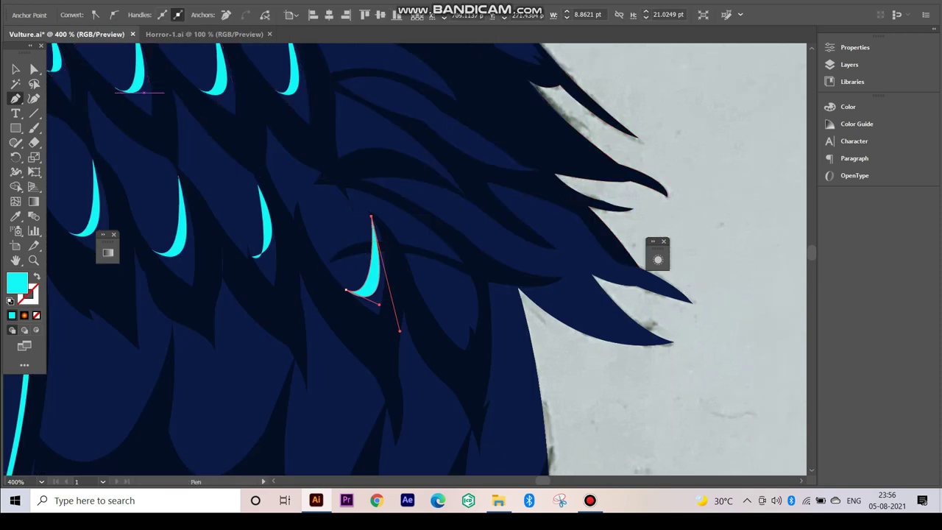
- Select the dark spiky back feathers and inspect them, zooming and toggling Outline view
key("v")
left_click(479, 221)
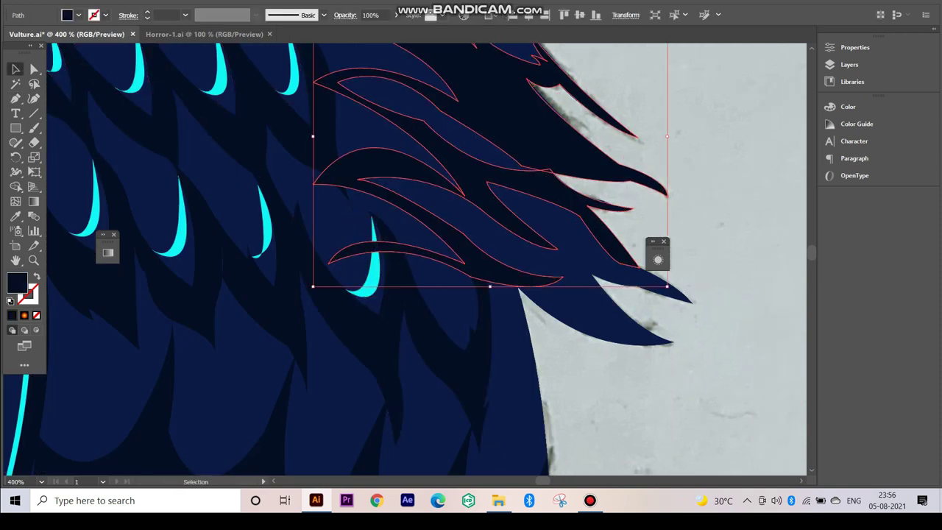
key("p")
key("ctrl+y")
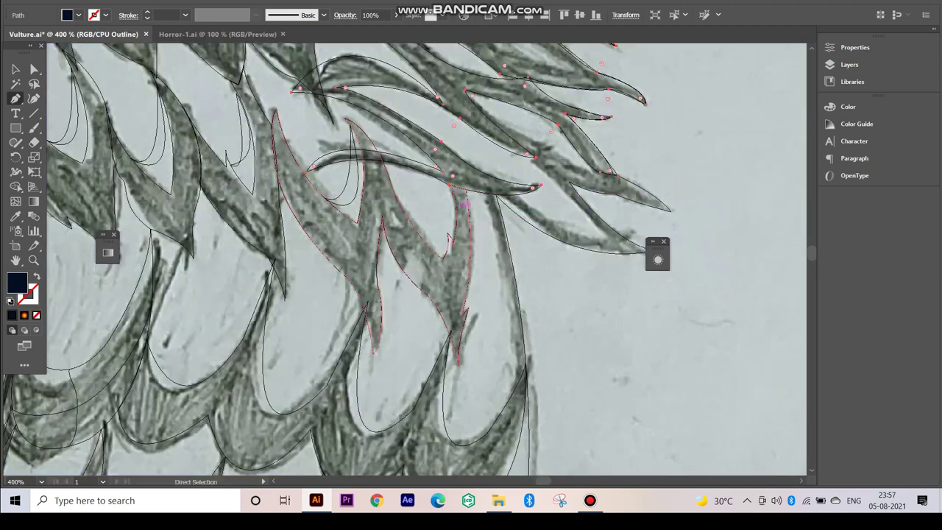
key("ctrl+equal")
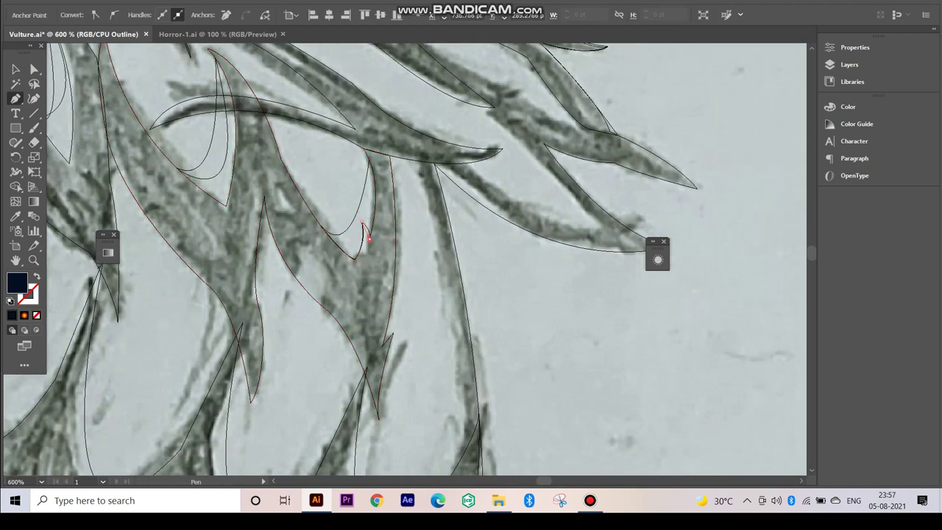
key("ctrl+minus")
key("ctrl+y")
key("ctrl+minus")
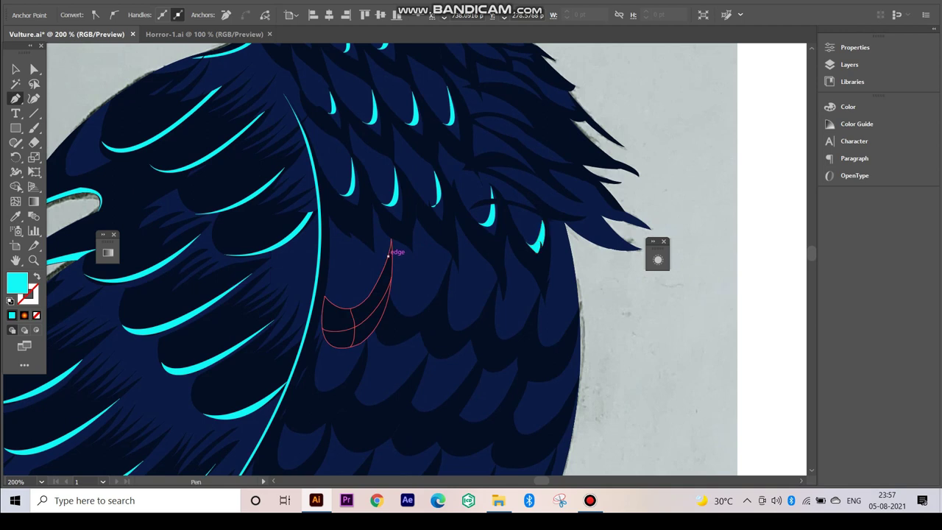
key("ctrl+y")
- Draw small cyan crescent highlights on the spiky back feathers
left_click_drag(321, 254, 353, 318)
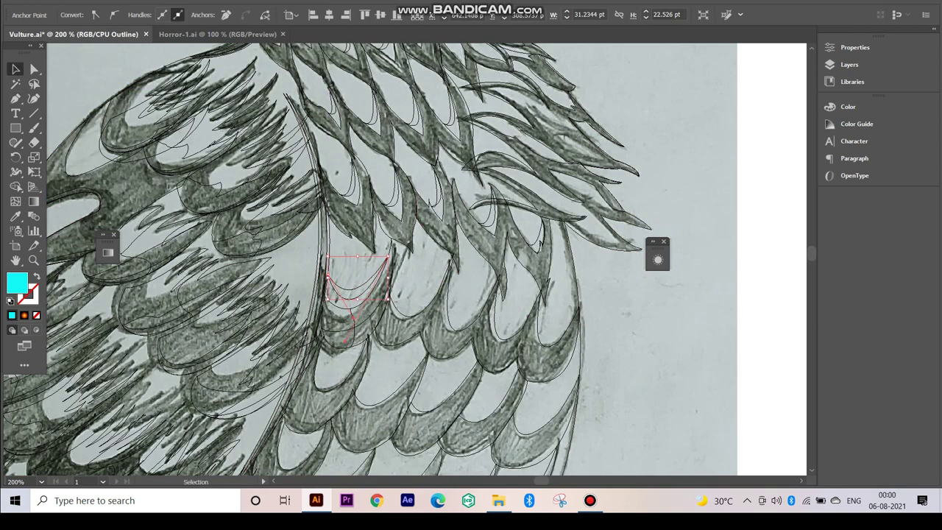
key("p")
key("ctrl+y")
left_click(437, 274)
left_click_drag(466, 224, 410, 232)
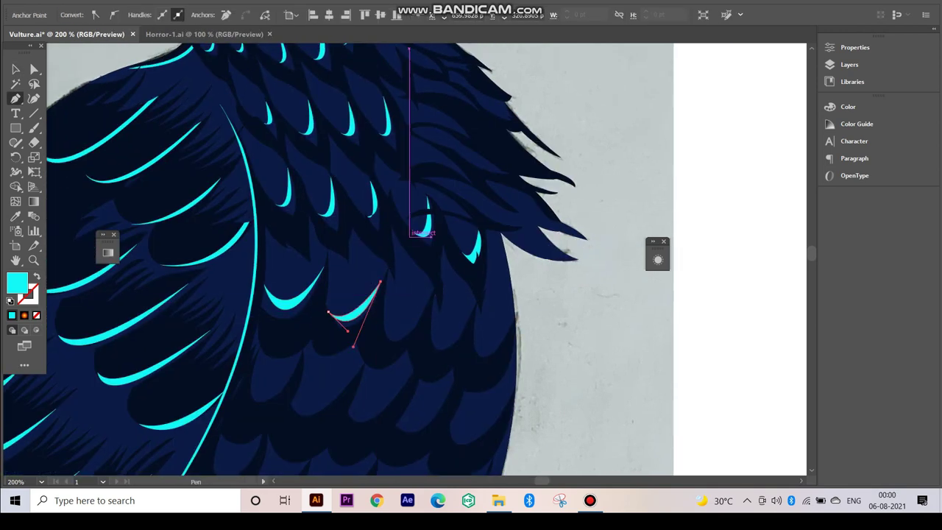
- Add curved cyan crescent highlights on the next two feathers
left_click(384, 325)
left_click(471, 311)
left_click_drag(432, 334, 445, 354)
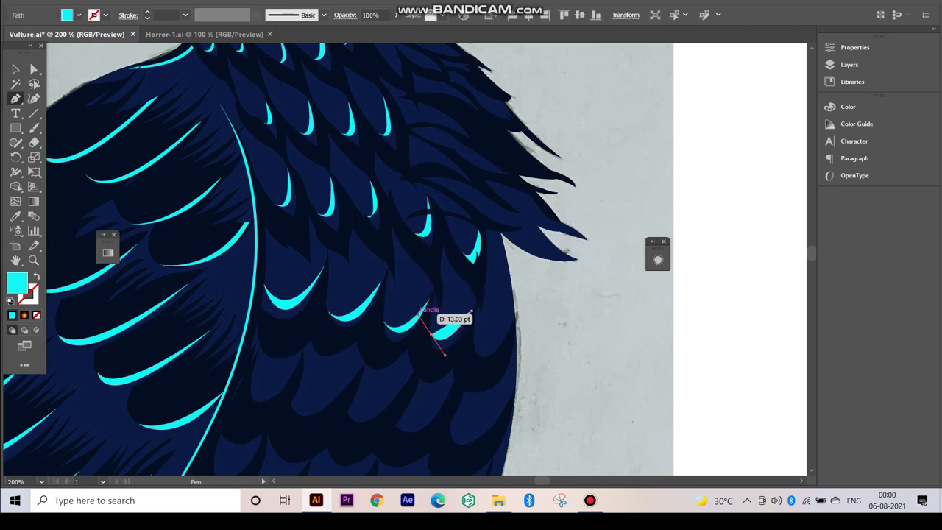
key("ctrl+minus")
key("ctrl+minus")
key("ctrl+minus")
key("ctrl+plus")
key("ctrl+plus")
key("ctrl+plus")
left_click(451, 243)
mouse_move(390, 300)
left_mouse_down()
mouse_move(404, 320)
mouse_move(354, 309)
left_mouse_up()
left_click(421, 301)
- Draw a series of cyan crescent highlights along the neighbouring wing feathers
left_click_drag(349, 342, 368, 353)
left_click(420, 301)
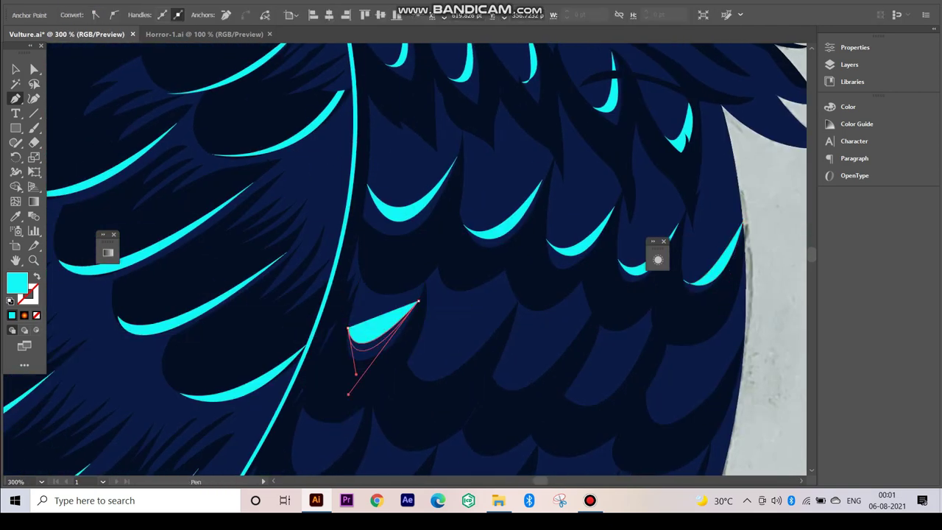
left_click_drag(442, 317, 353, 309)
left_click(404, 302)
left_click_drag(309, 341, 328, 352)
left_click(405, 301)
left_click_drag(441, 316, 376, 306)
left_click(412, 297)
left_click_drag(324, 335, 419, 398)
left_click(412, 296)
- Draw another cyan highlight on the next feather, zooming out to see more of the wing
left_click(471, 315)
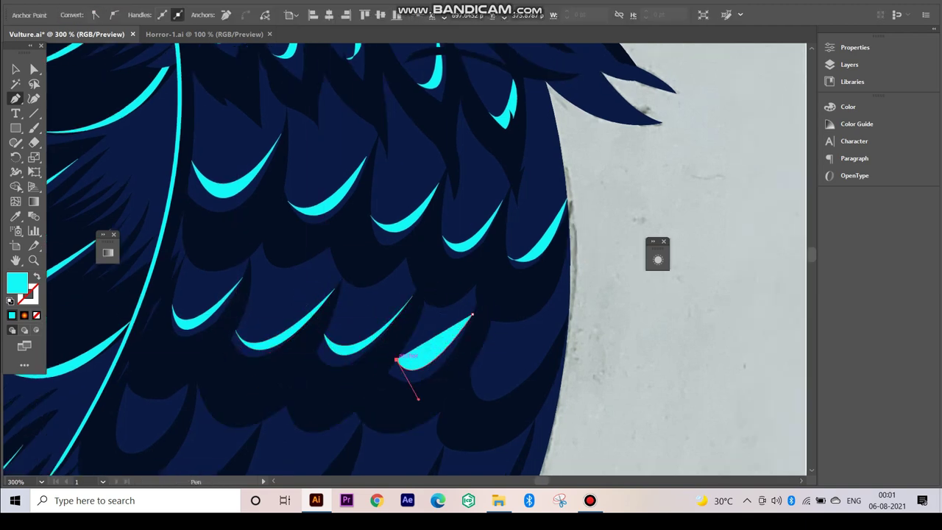
left_click(472, 315)
mouse_move(516, 331)
left_mouse_down()
mouse_move(405, 301)
mouse_move(382, 392)
left_mouse_up()
left_click(458, 286)
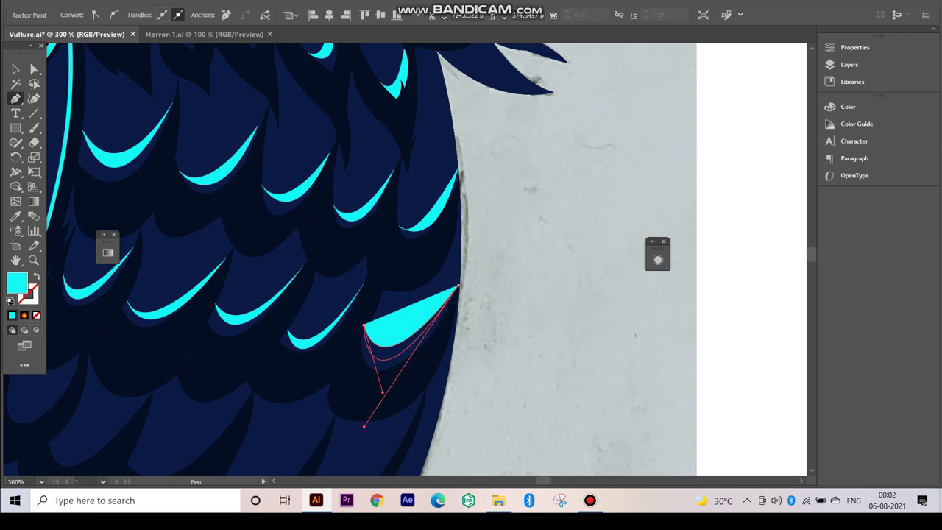
key("ctrl+minus")
key("ctrl+minus")
left_click(437, 219)
- Add more cyan crescent highlights on the lower breast scallops near the leg
left_click(489, 218)
left_click_drag(441, 234, 448, 260)
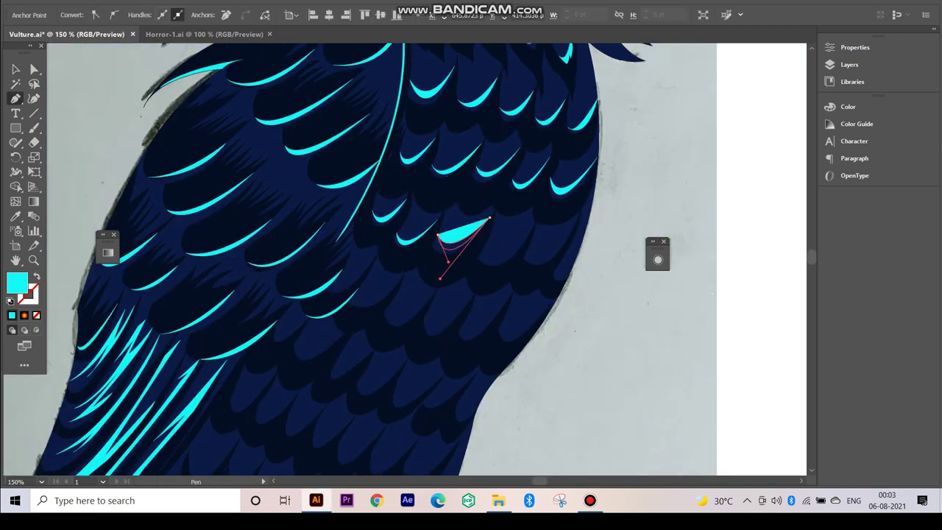
left_click(490, 218)
left_click_drag(525, 254, 532, 267)
scroll(479, 222, "right", 3)
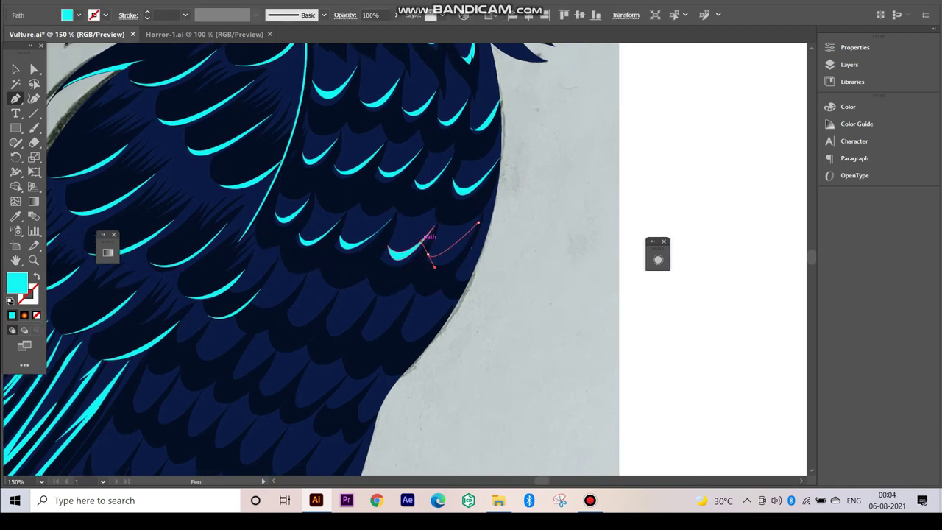
left_click(478, 222)
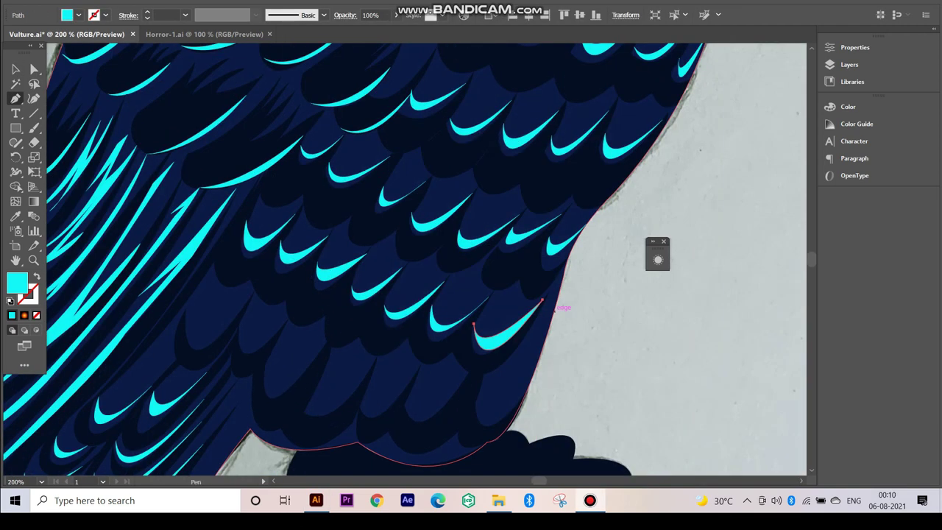
left_click_drag(482, 395, 486, 443)
mouse_move(512, 378)
left_mouse_down()
mouse_move(621, 346)
mouse_move(563, 272)
mouse_move(640, 247)
left_mouse_up()
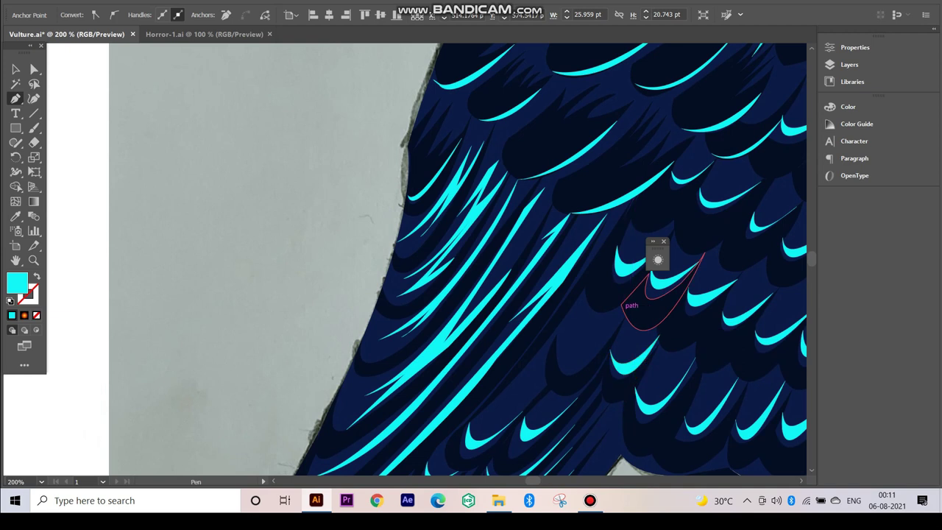
left_click_drag(611, 290, 567, 209)
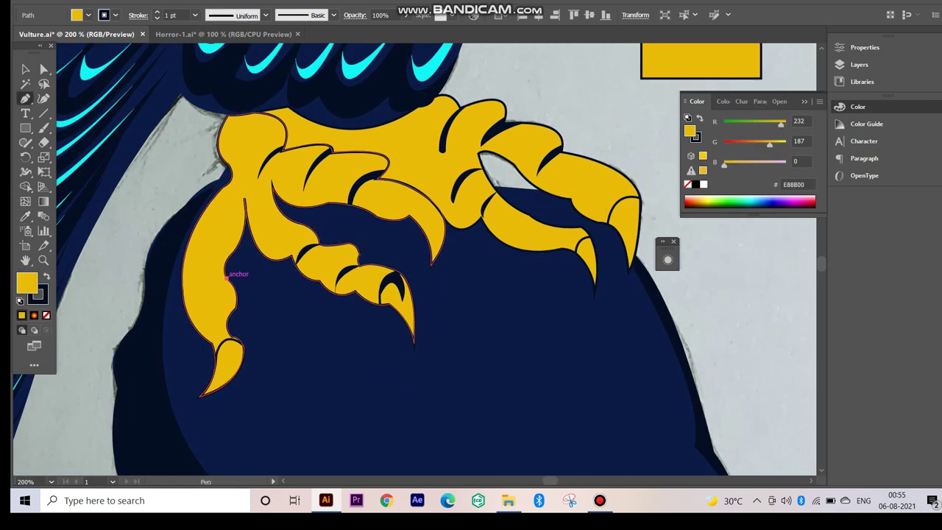
- Draw a strokeless navy shadow shape along the talon edge
left_click(227, 277)
left_click_drag(200, 286, 208, 274)
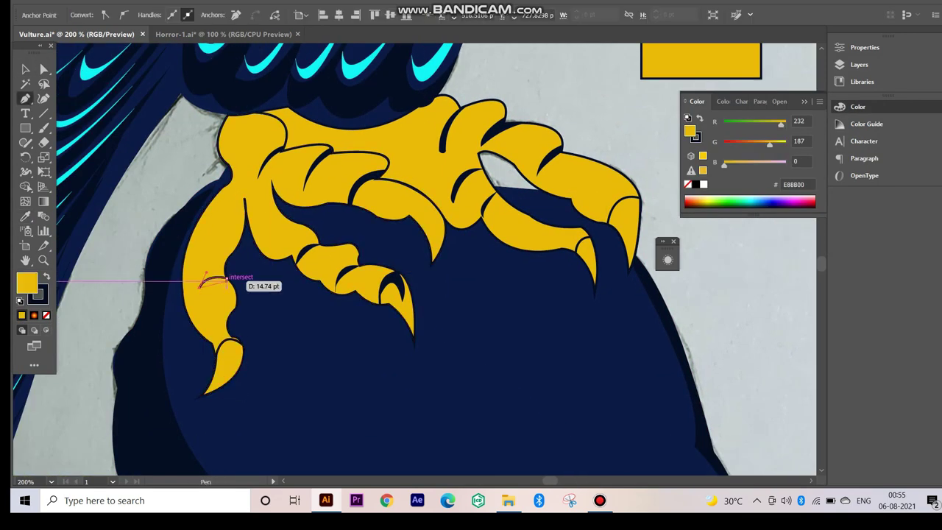
key("slash")
scroll(442, 331, "down", 1)
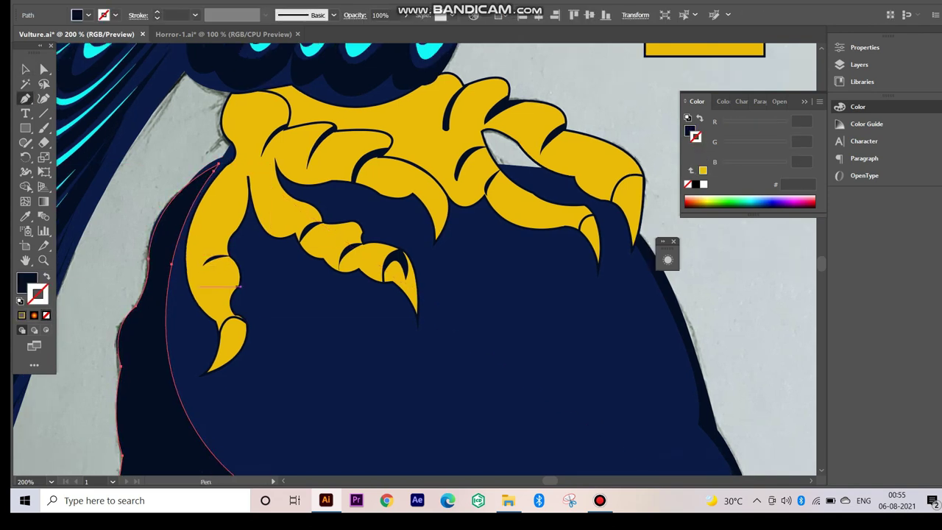
- Shade the toe and big claw tips navy and fill the gap between the toes
left_click(206, 295)
left_click_drag(236, 289, 249, 296)
left_click_drag(219, 333, 228, 336)
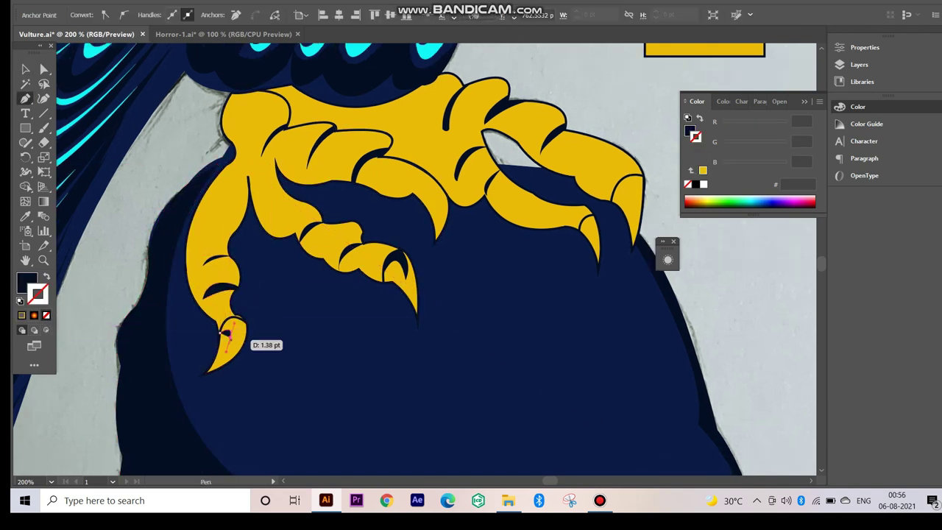
left_click_drag(439, 271, 292, 322)
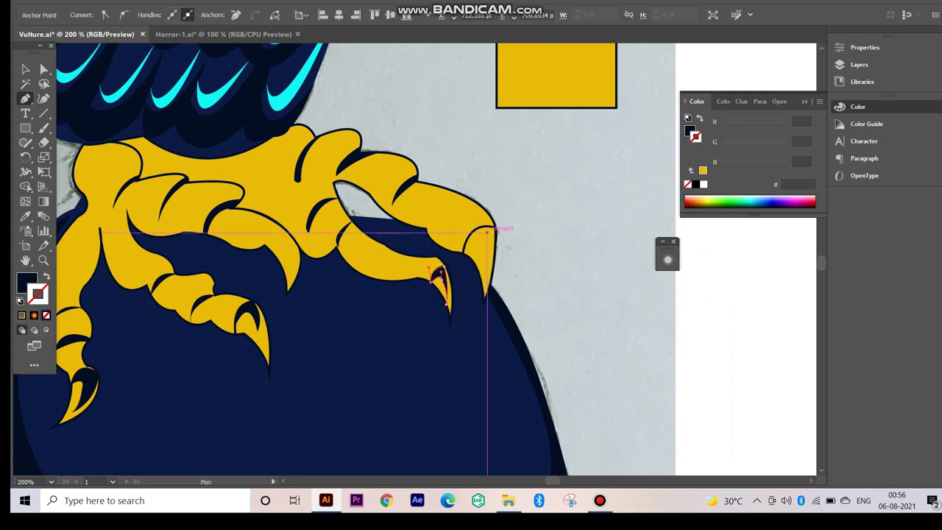
left_click_drag(488, 233, 421, 264)
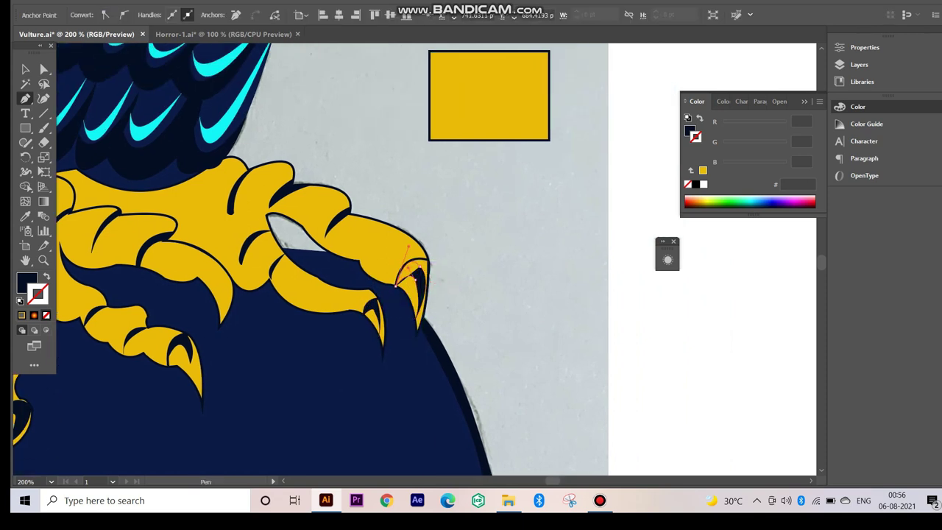
key("Escape")
left_click_drag(414, 279, 608, 280)
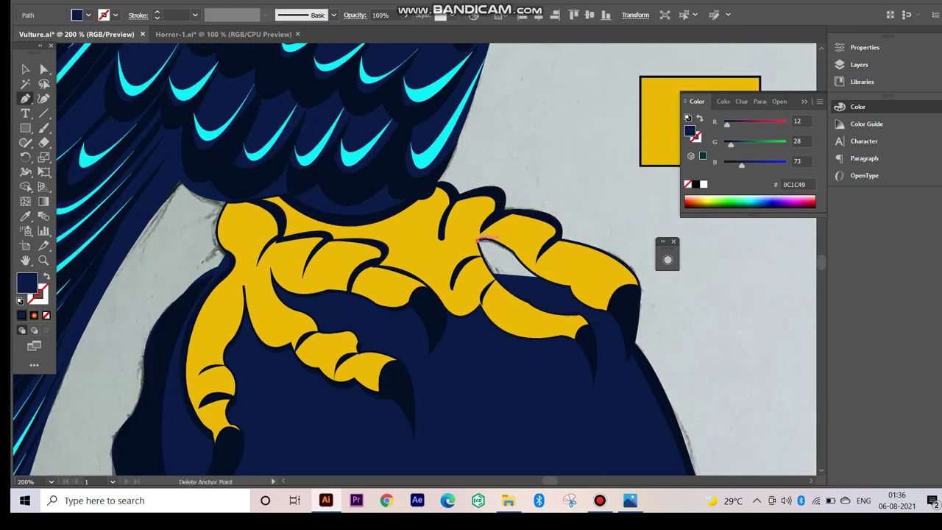
left_click(479, 240)
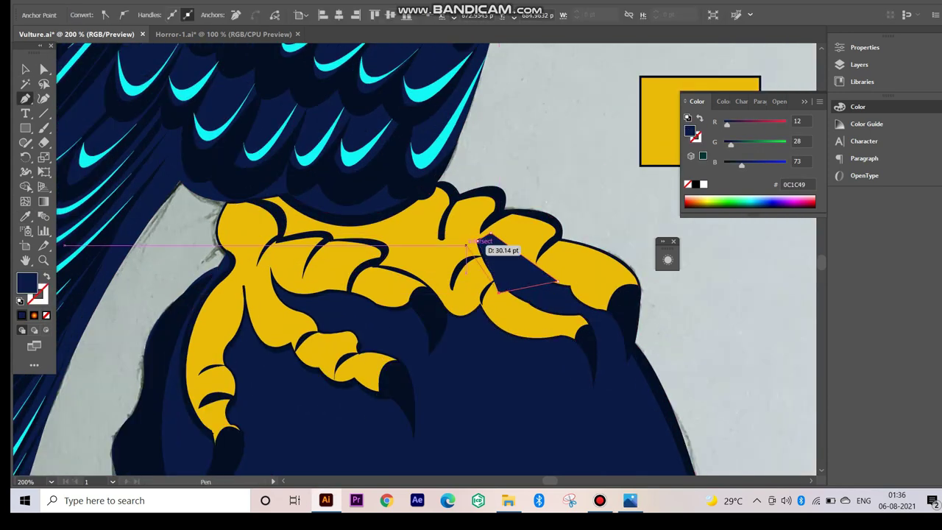
- Colour the perch's right edge line and lower curve cyan with the Eyedropper
key("v")
scroll(472, 257, "down", 3)
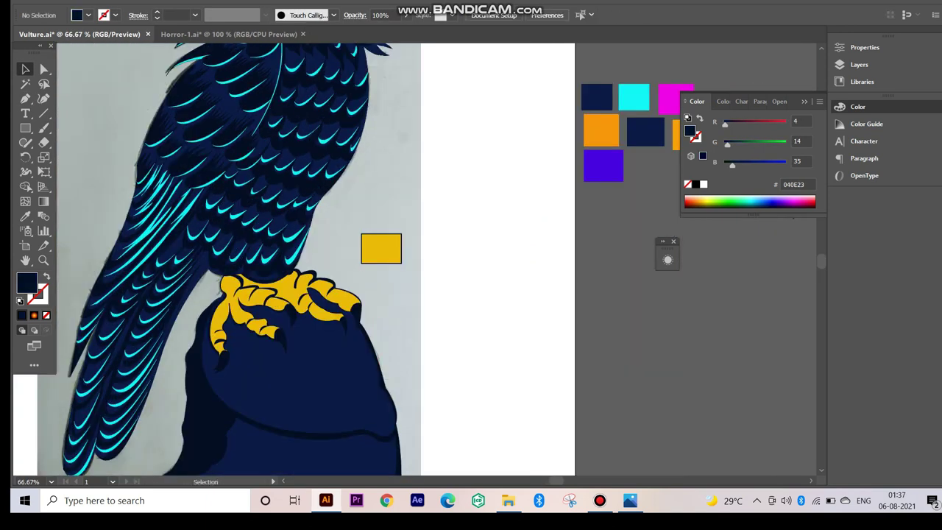
scroll(498, 336, "up", 2)
left_click(501, 338)
key("i")
left_click(111, 96)
scroll(486, 309, "down", 2)
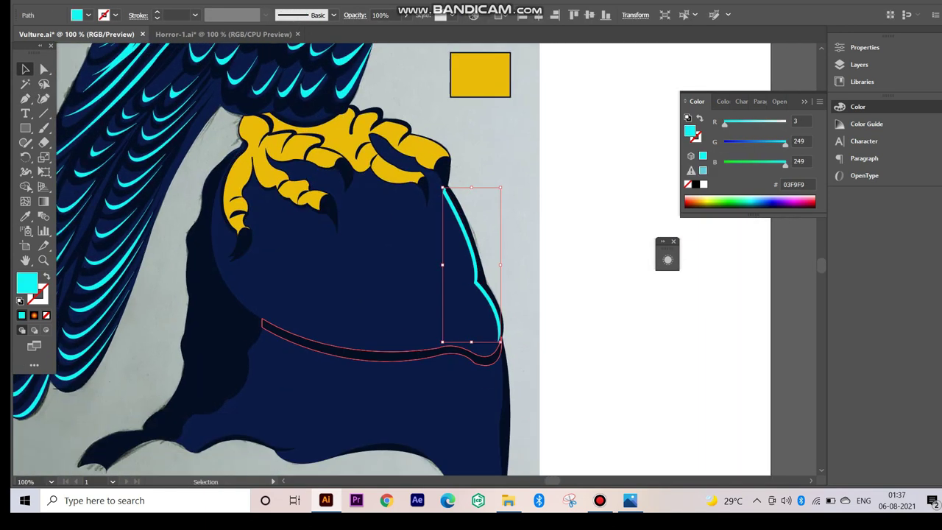
left_click(442, 349, "ctrl")
left_click(486, 291)
- Turn the small bottom shapes and the lower edge curve of the perch cyan
scroll(486, 291, "down", 2)
left_click(342, 366, "ctrl")
left_click(486, 272)
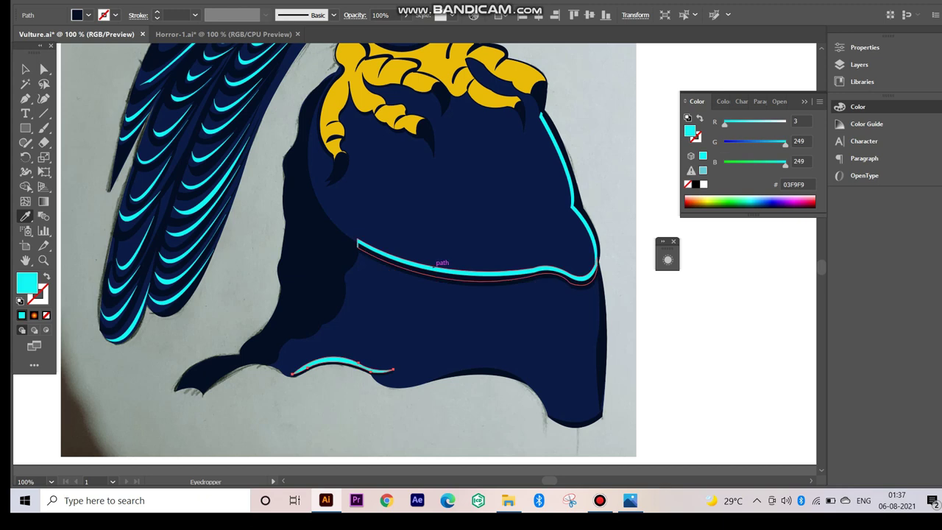
left_click(456, 375, "ctrl")
left_click(486, 272)
scroll(471, 257, "down", 2)
left_click(503, 379, "ctrl")
left_click(442, 236)
- Draw a dark navy (040E23) shadow shape on the perch's left side
left_click(25, 98)
scroll(442, 257, "up", 5)
left_click(475, 297)
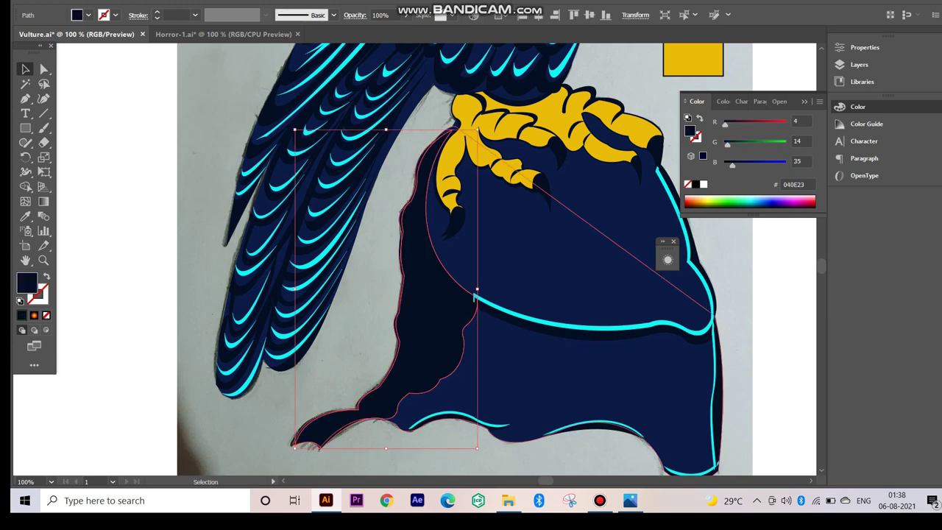
left_click_drag(475, 297, 473, 296)
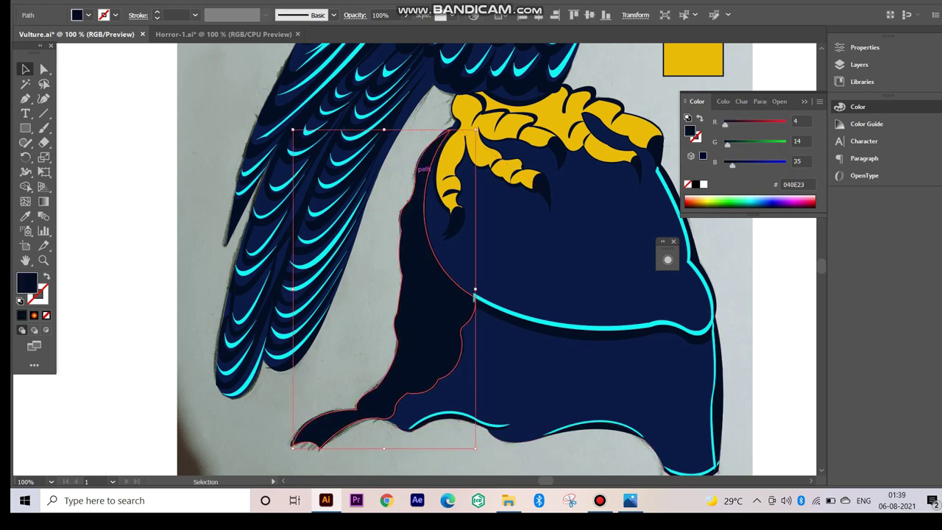
left_click(25, 98)
scroll(272, 222, "up", 3)
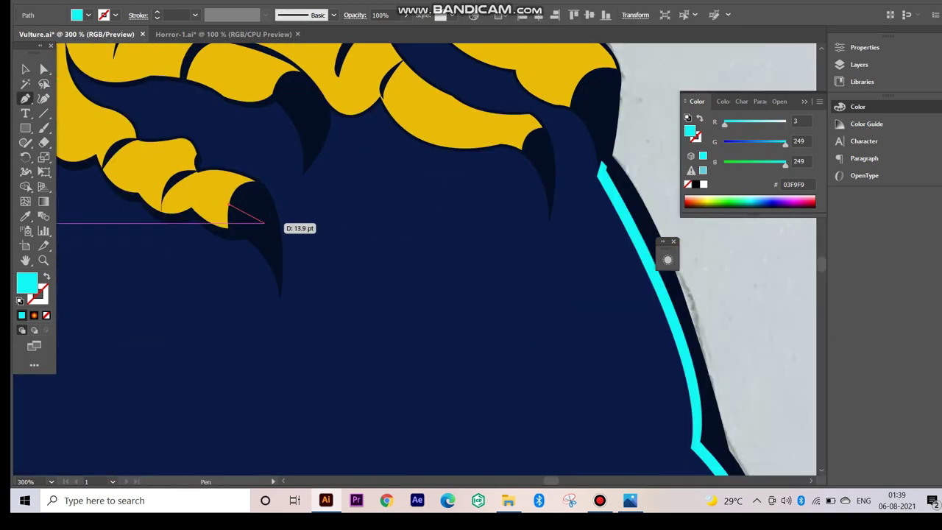
- Draw cyan highlight glints along the first two claws
left_click_drag(263, 221, 238, 185)
left_click_drag(262, 221, 201, 346)
left_click(235, 196)
left_click(258, 258)
left_click_drag(412, 279, 257, 250)
left_click(322, 221)
mouse_move(335, 274)
left_mouse_down()
mouse_move(338, 243)
mouse_move(406, 195)
left_mouse_up()
left_click(322, 221)
left_click(378, 166)
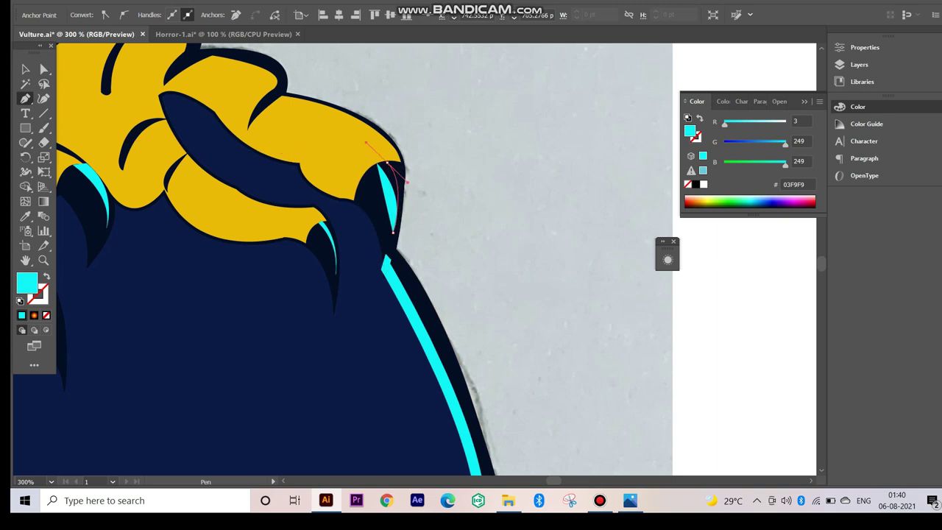
- Add another cyan glint at a claw tip on the zoomed-in foot
key("p")
scroll(413, 176, "down", 3)
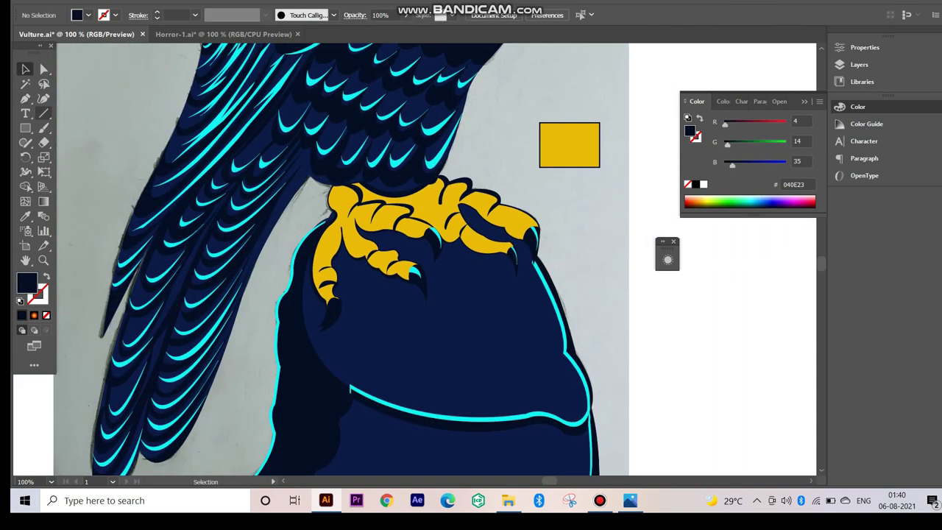
scroll(221, 331, "up", 2)
left_click(261, 359)
left_click_drag(226, 401, 252, 306)
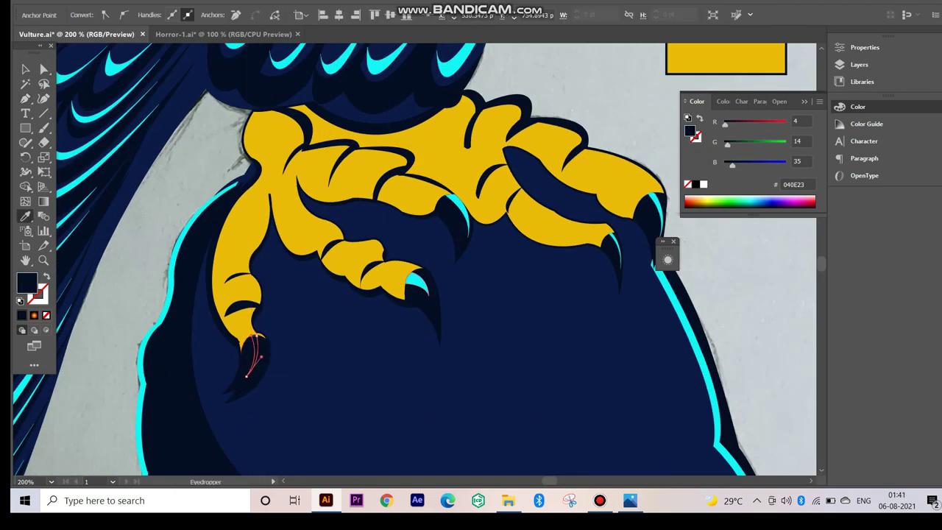
left_click(254, 336)
left_click_drag(406, 169, 312, 246)
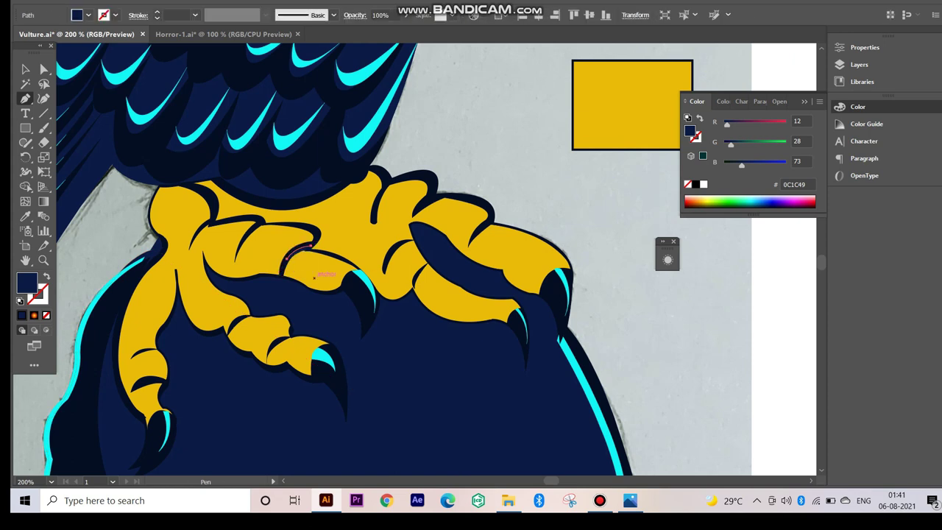
- Add thin cyan-stroked, unfilled lines along the toes
key("i")
left_click(362, 280)
key("shift+x")
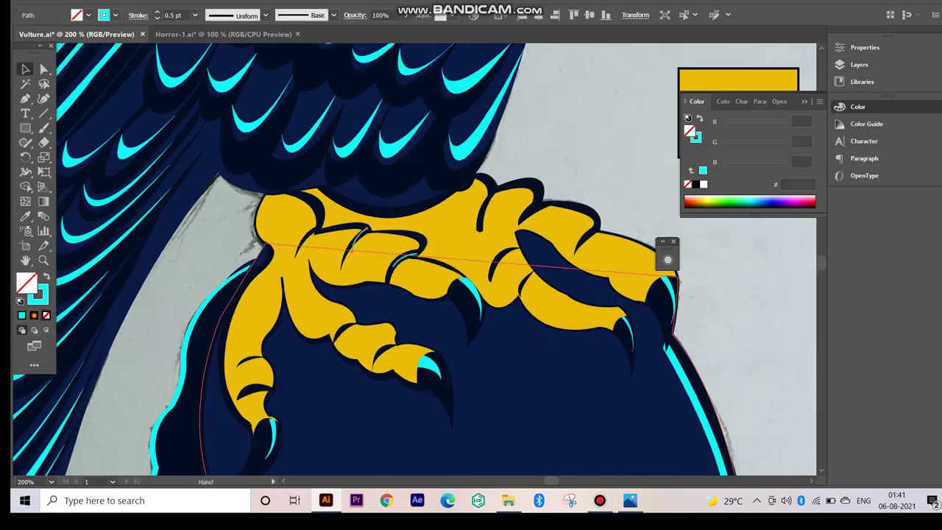
mouse_move(270, 225)
left_mouse_down()
mouse_move(375, 234)
mouse_move(267, 154)
left_mouse_up()
left_click(376, 234)
left_click(367, 121)
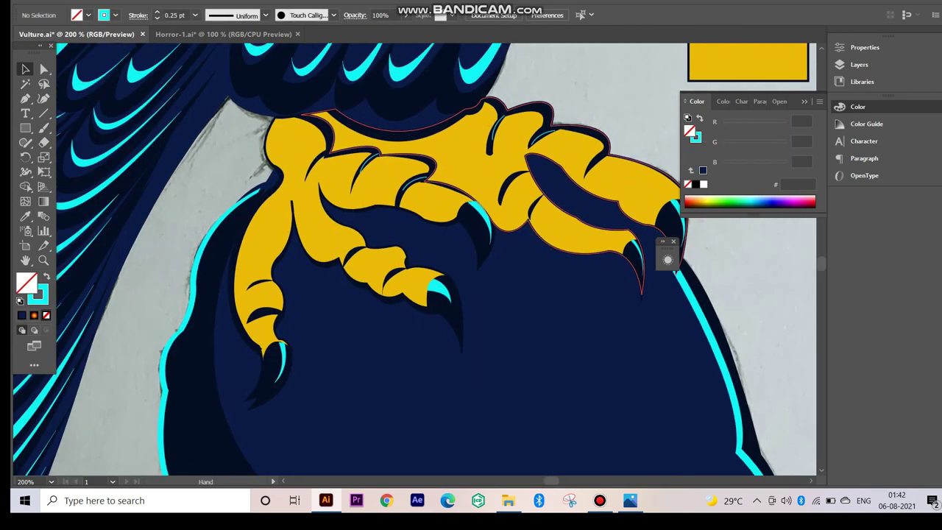
key("ctrl+0")
key("ctrl+1")
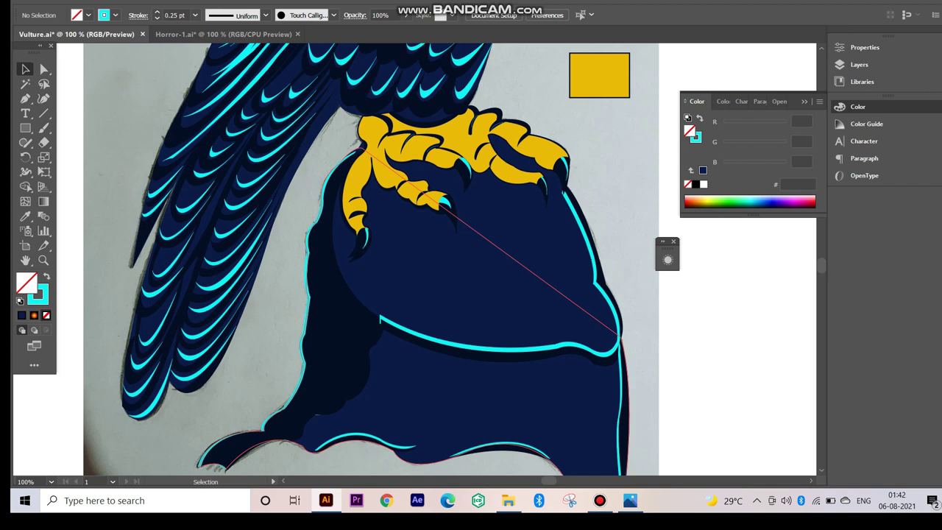
- Fill a perch rim path cyan with no outline
left_click(402, 254, "ctrl")
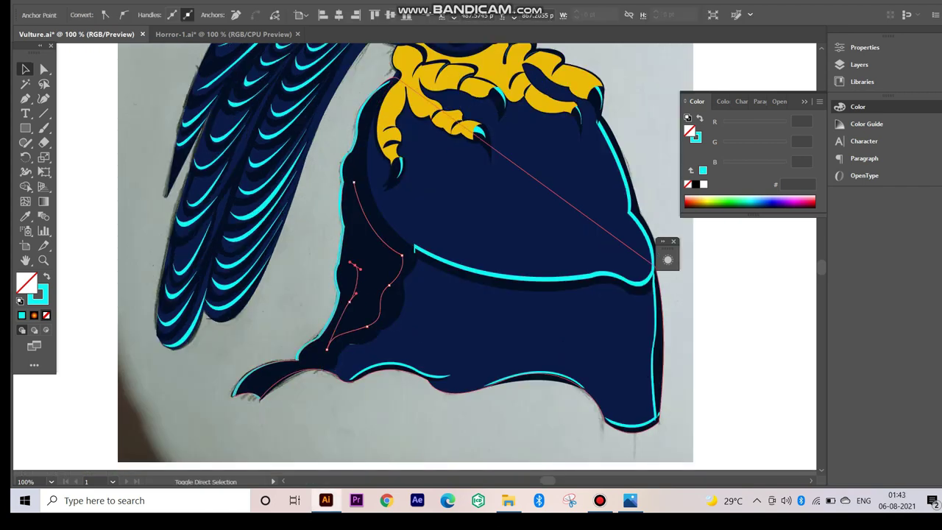
key("shift+x")
key("p")
scroll(294, 221, "right", 3)
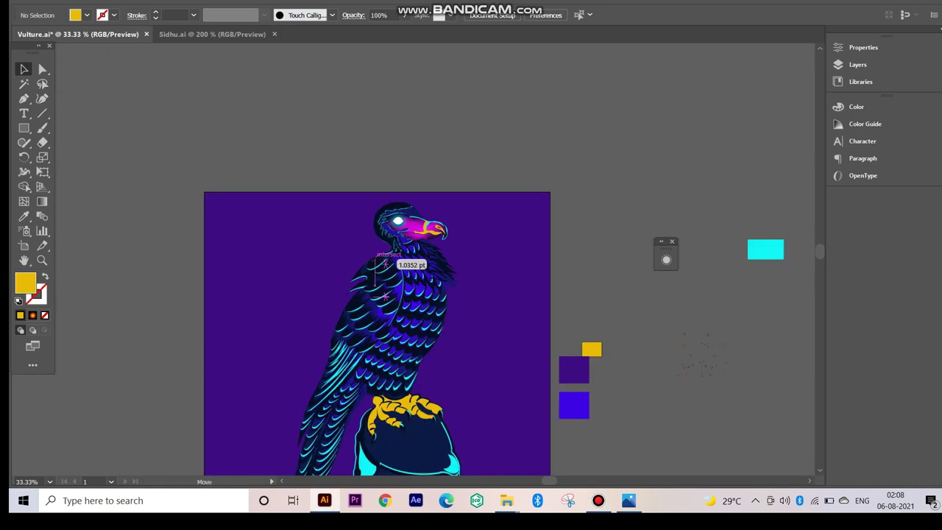
- Duplicate the orange glowing feather stroke onto several spots on the wing
left_click_drag(322, 264, 288, 259)
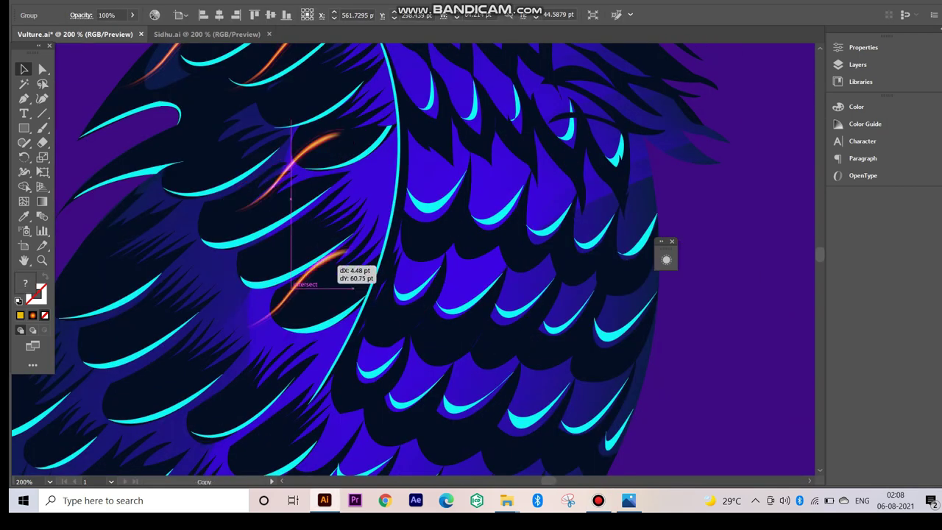
mouse_move(289, 259)
left_mouse_down()
mouse_move(237, 140)
mouse_move(309, 202)
left_mouse_up()
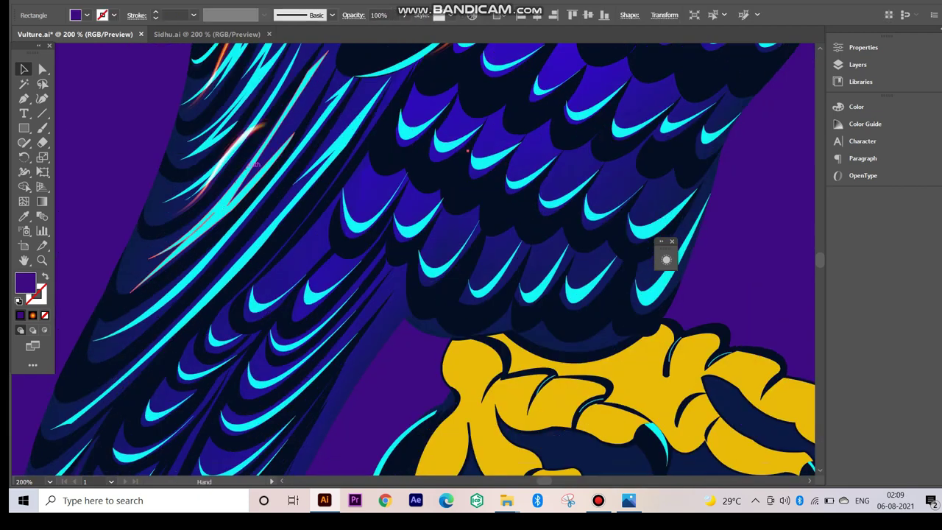
left_click_drag(250, 166, 136, 197)
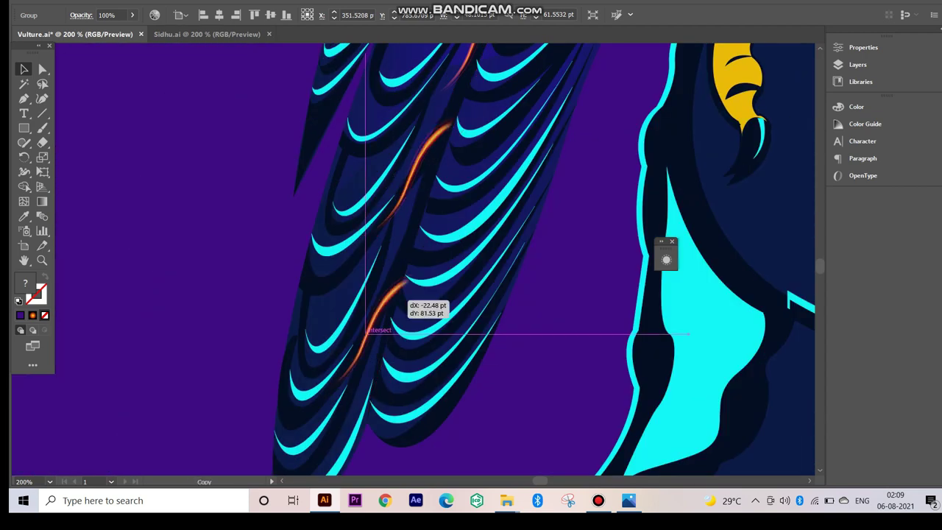
left_click_drag(137, 197, 150, 250)
left_click_drag(241, 137, 309, 210)
scroll(412, 258, "down", 4, "alt")
- Place orange glow stroke copies near the tail and across the neck and body
left_click_drag(324, 339, 287, 357)
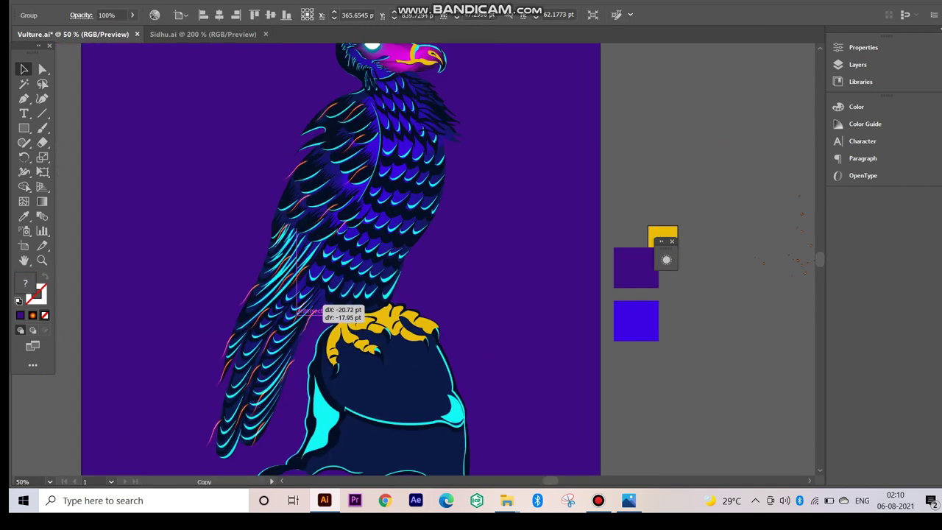
mouse_move(269, 352)
left_mouse_down()
mouse_move(299, 299)
mouse_move(334, 274)
left_mouse_up()
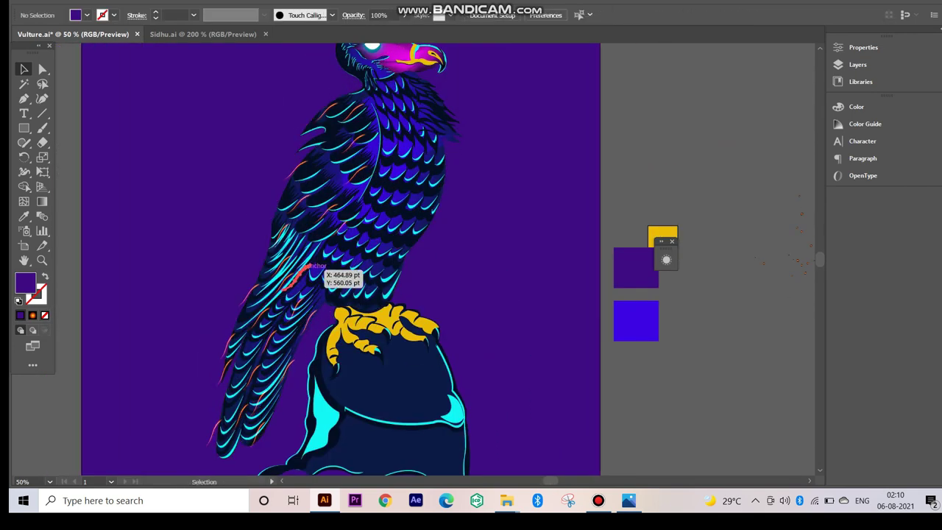
scroll(364, 221, "up", 3)
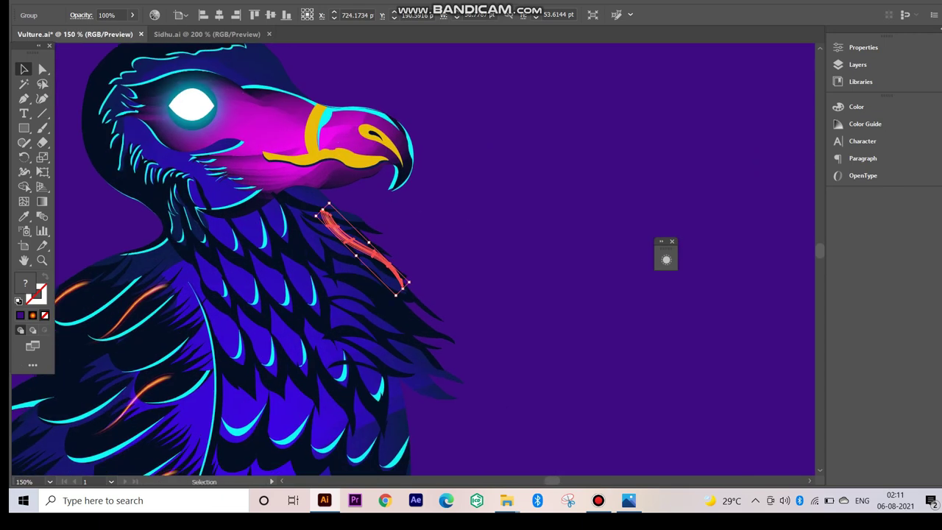
left_click_drag(352, 219, 403, 278)
left_click_drag(446, 345, 506, 279)
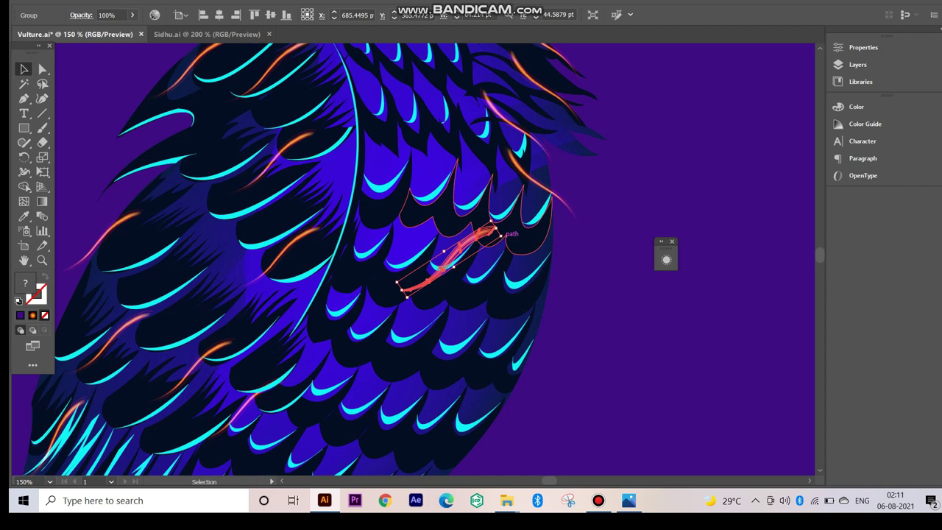
scroll(432, 157, "down", 3)
mouse_move(506, 279)
left_mouse_down()
mouse_move(439, 277)
mouse_move(445, 270)
left_mouse_up()
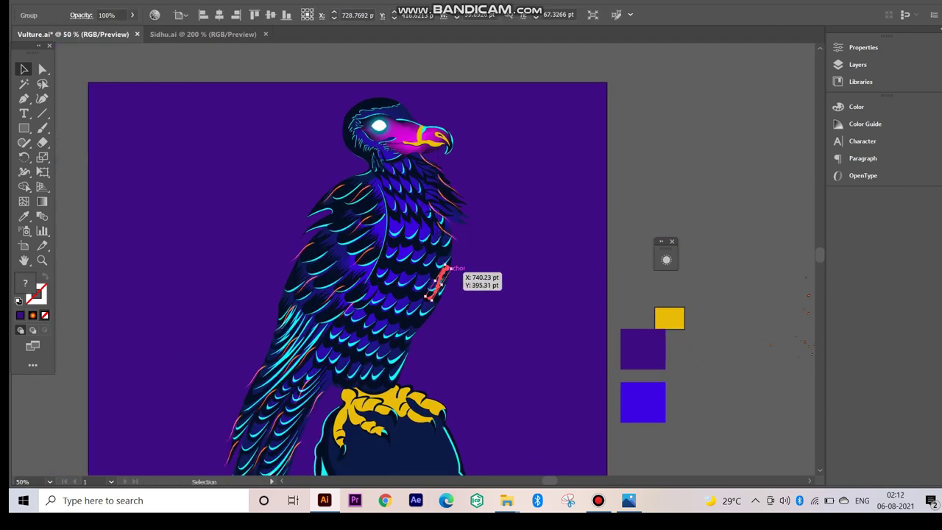
mouse_move(423, 318)
left_mouse_down()
mouse_move(434, 358)
mouse_move(491, 358)
left_mouse_up()
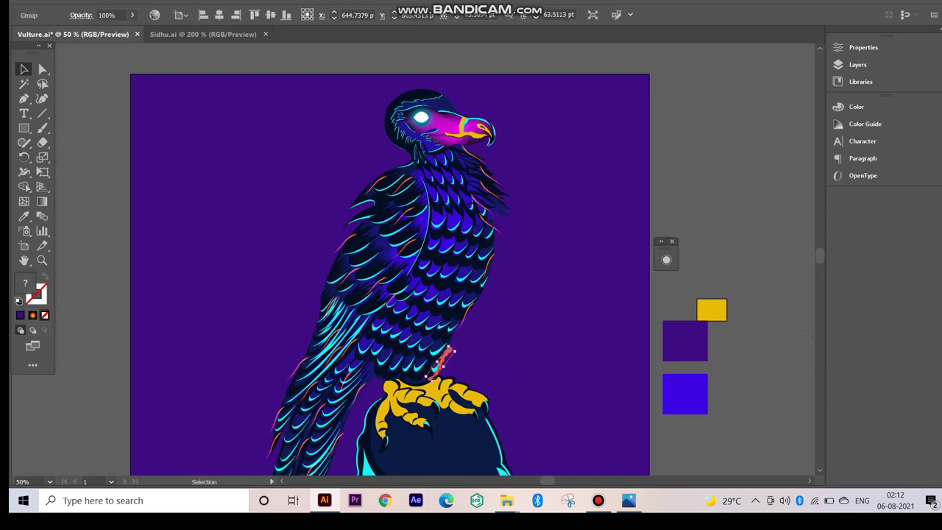
scroll(424, 255, "down", 2)
- Add another orange stroke copy lower on the chest and resize it
left_click_drag(424, 255, 430, 221)
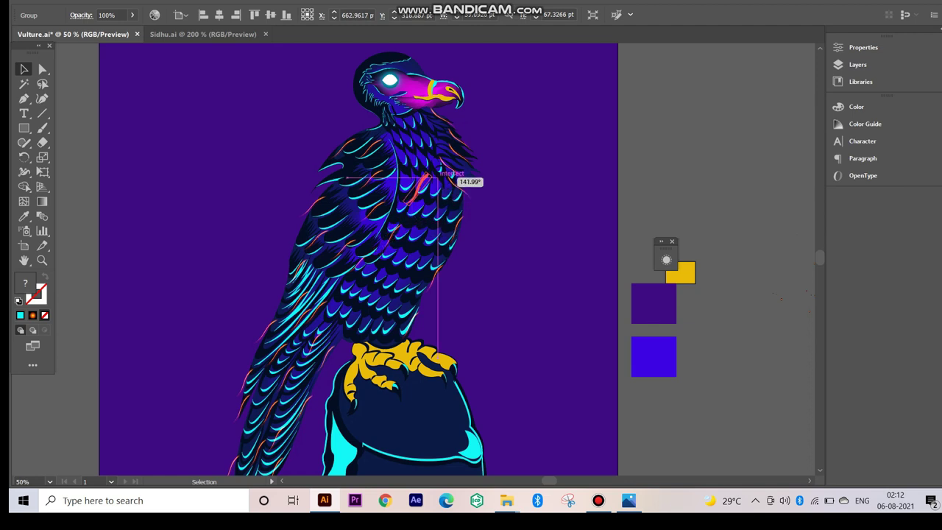
left_click_drag(439, 177, 420, 248)
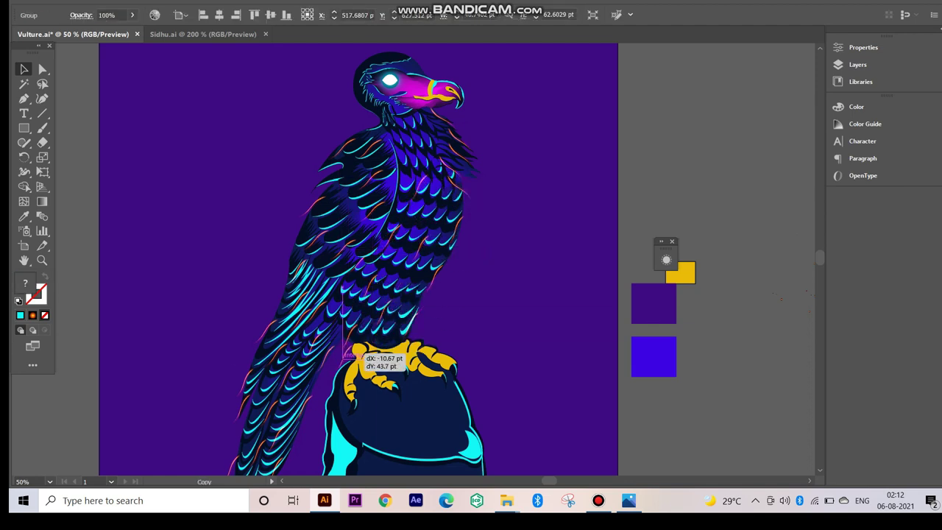
scroll(346, 356, "up", 2)
left_click_drag(346, 355, 423, 190)
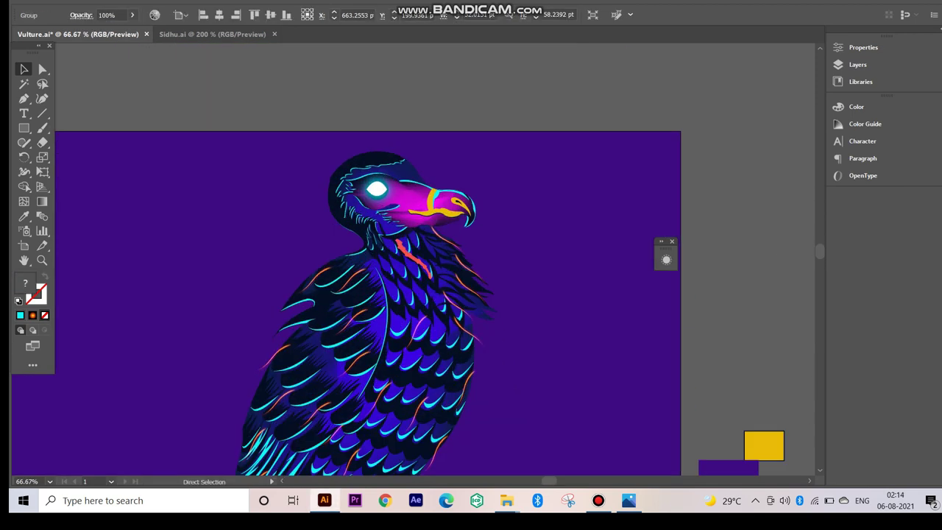
scroll(410, 259, "up", 2)
mouse_move(471, 247)
left_mouse_down()
mouse_move(444, 200)
mouse_move(350, 268)
left_mouse_up()
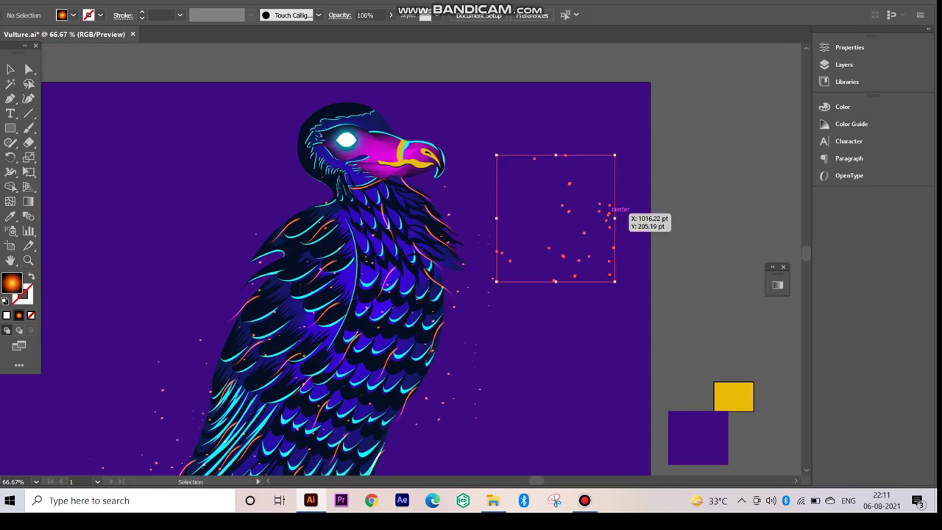
- Move orange particles onto the neck, the top of the head and right of the vulture
left_click(572, 211)
key("ctrl+1")
scroll(449, 199, "up", 2)
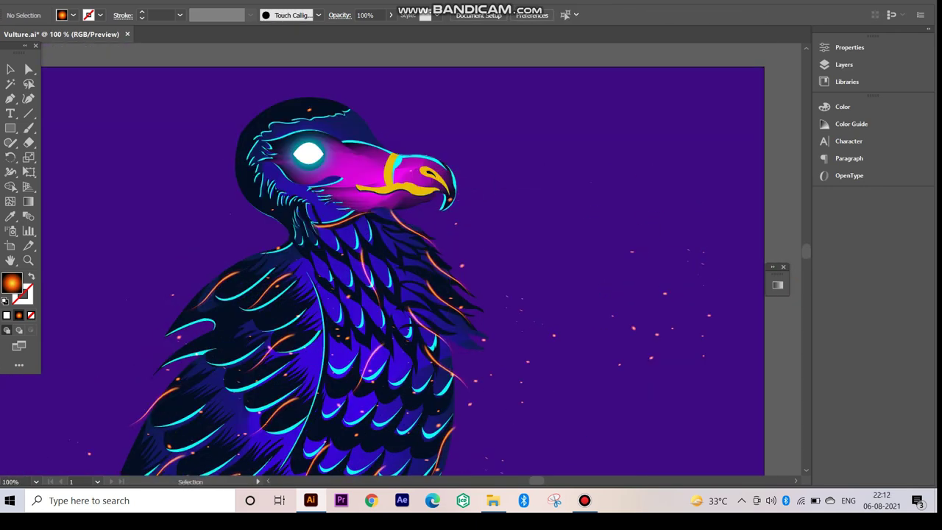
left_click(665, 293)
left_click_drag(316, 155, 324, 212)
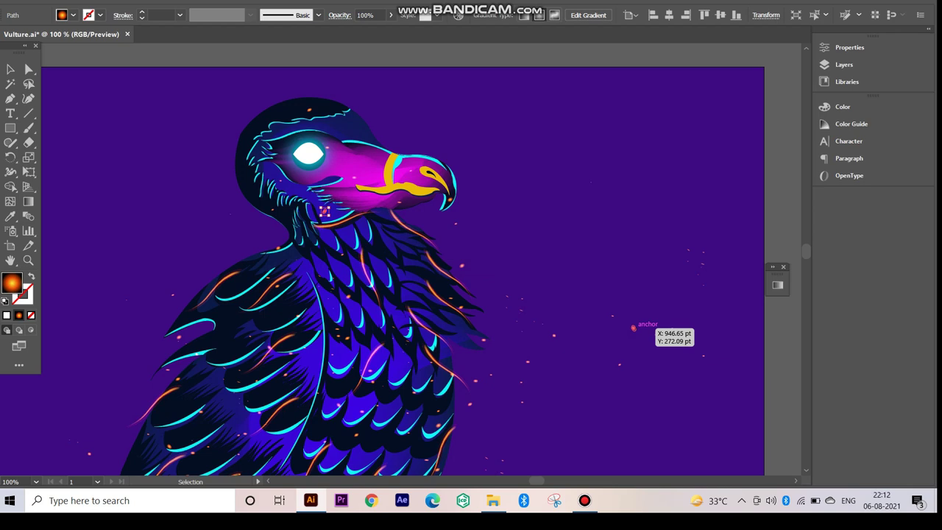
left_click_drag(262, 127, 703, 261)
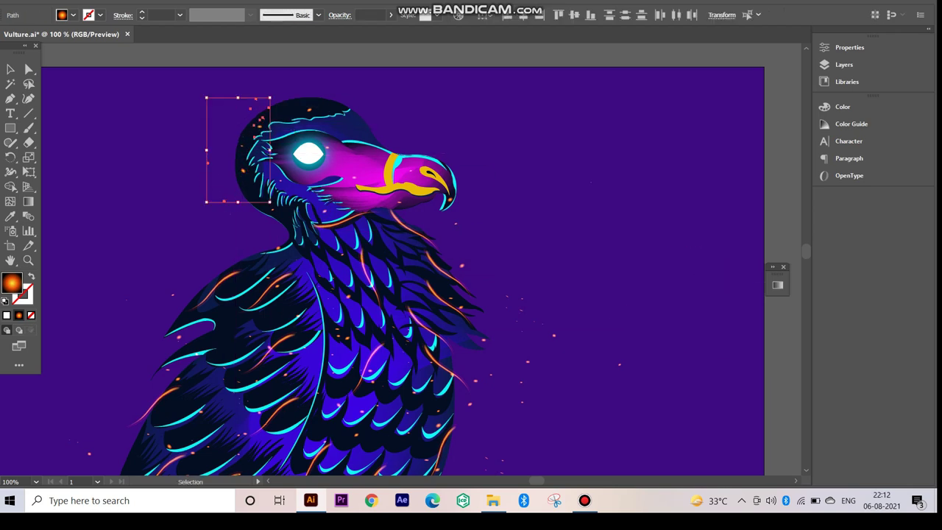
left_click_drag(277, 101, 314, 95)
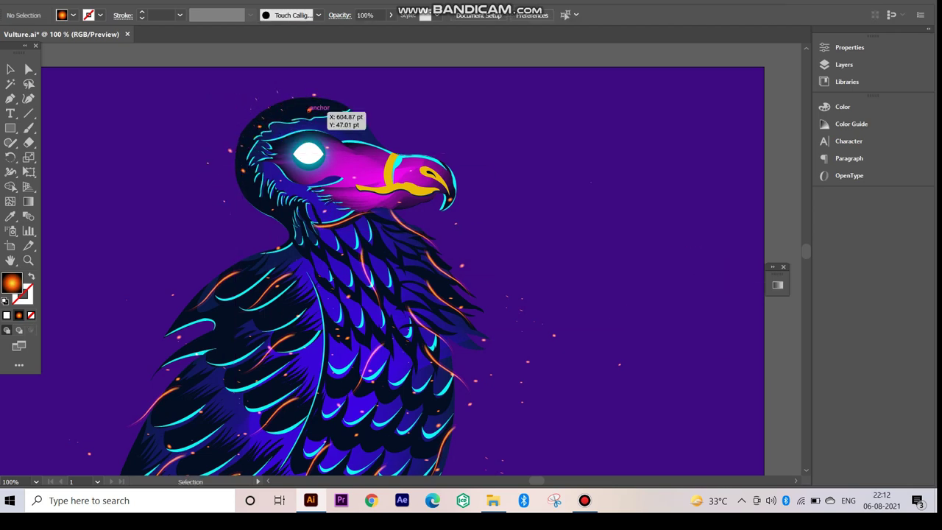
- Move another particle near the head and pull the S-shaped glow toward the vulture
left_click_drag(355, 324, 421, 214)
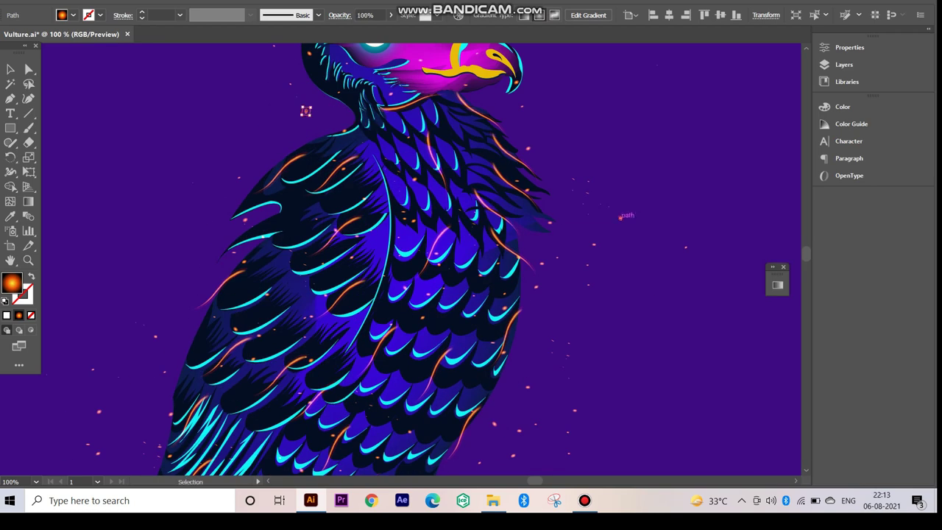
mouse_move(618, 273)
left_mouse_down()
mouse_move(252, 216)
mouse_move(467, 169)
left_mouse_up()
key("ctrl+minus")
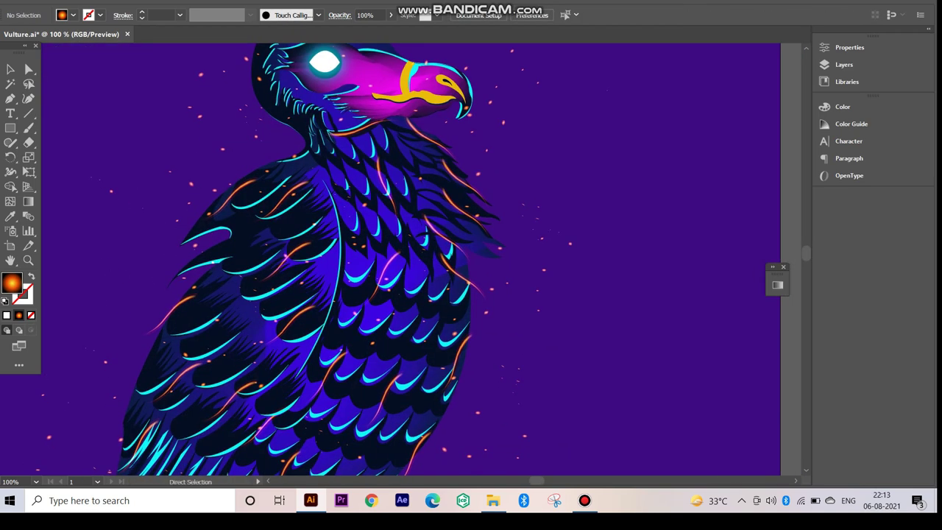
key("ctrl+minus")
left_click_drag(670, 112, 307, 177)
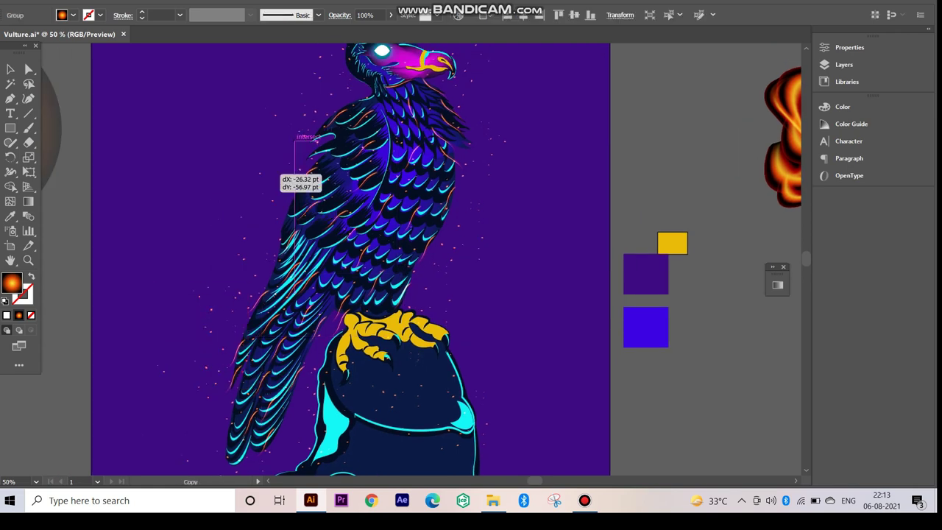
- Place the pink S-shaped mesh glow along the neck, resize it, and move it behind the body
key("ctrl+plus")
mouse_move(304, 176)
left_mouse_down()
mouse_move(505, 257)
mouse_move(388, 248)
left_mouse_up()
key("u")
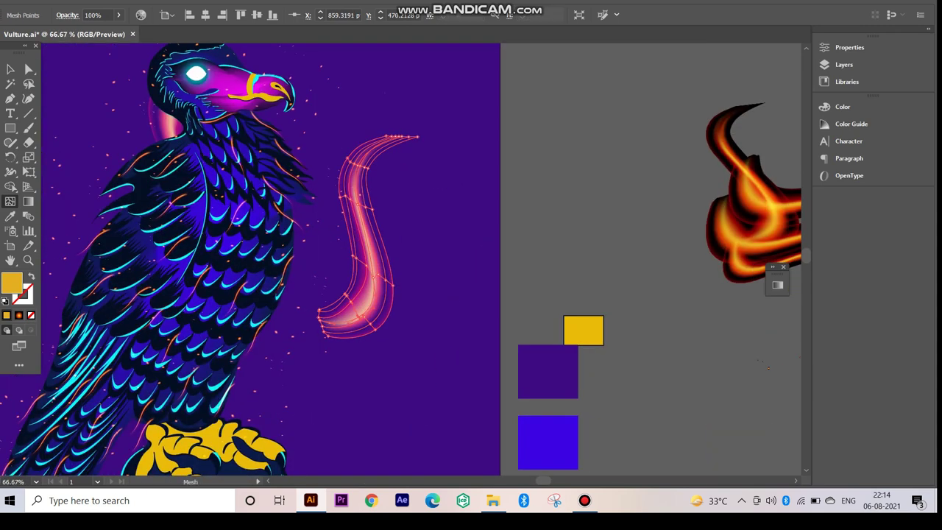
key("v")
left_click_drag(368, 204, 346, 206)
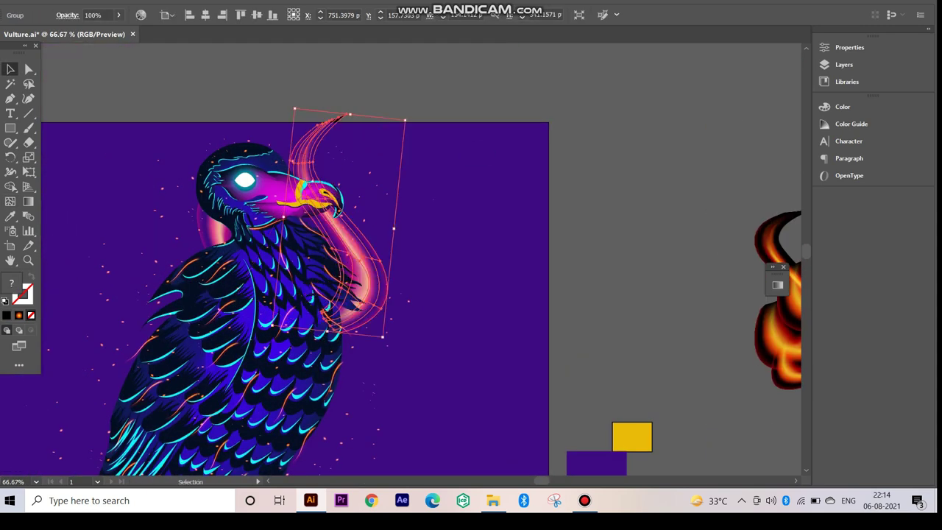
left_click_drag(379, 354, 359, 410)
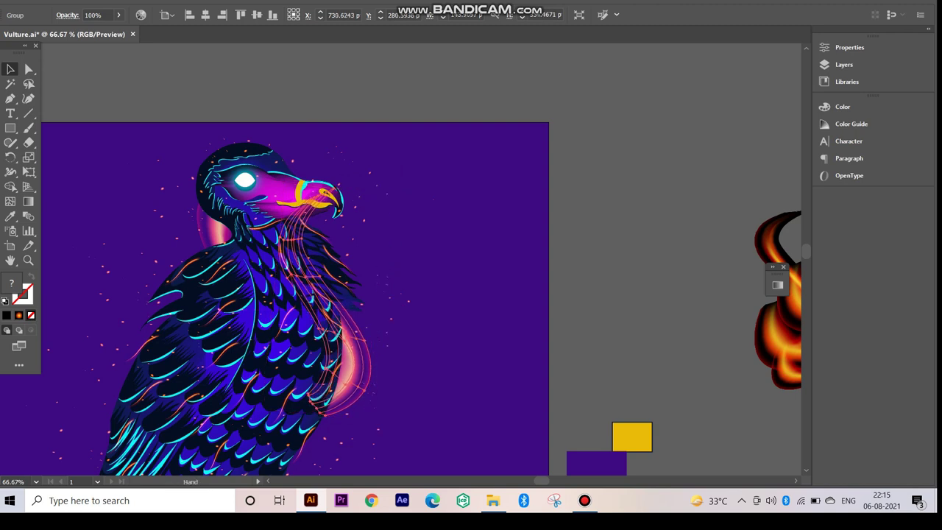
left_click_drag(359, 409, 346, 332)
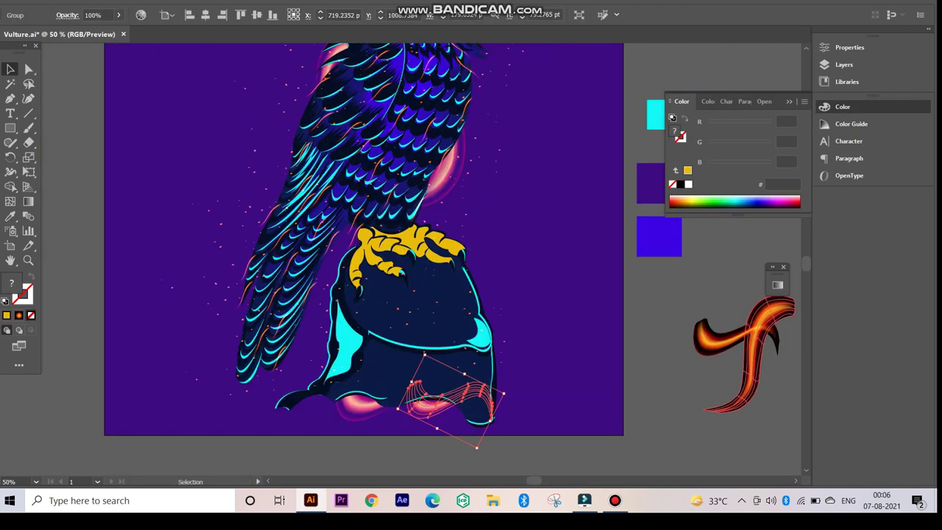
mouse_move(508, 346)
left_mouse_down()
mouse_move(384, 224)
mouse_move(214, 221)
left_mouse_up()
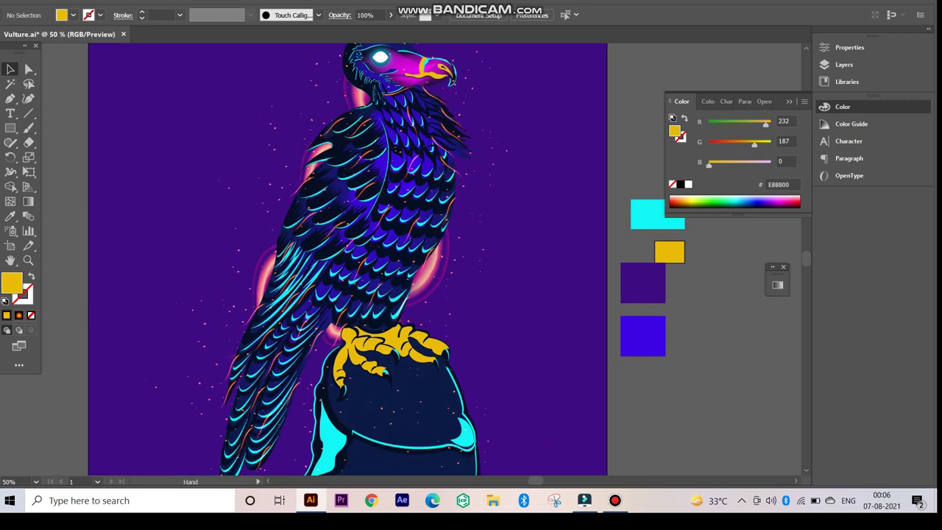
- Type an '@' handle signature at upper left in a script font
key("t")
left_click(234, 167)
type("@")
key("ctrl+a")
left_click(412, 14)
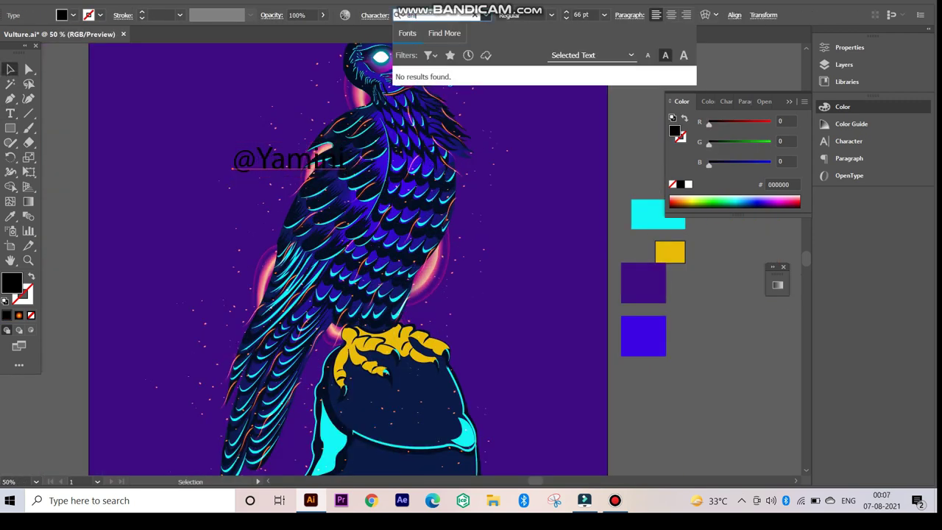
key("Escape")
- Colour the signature orange and move the credit text toward the bottom-right corner
double_click(11, 282)
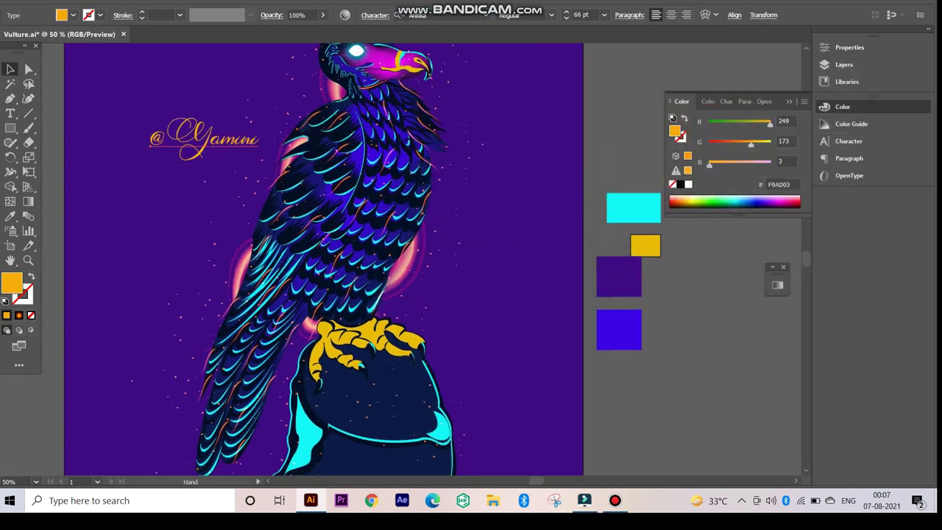
key("Escape")
left_click_drag(220, 221, 210, 105)
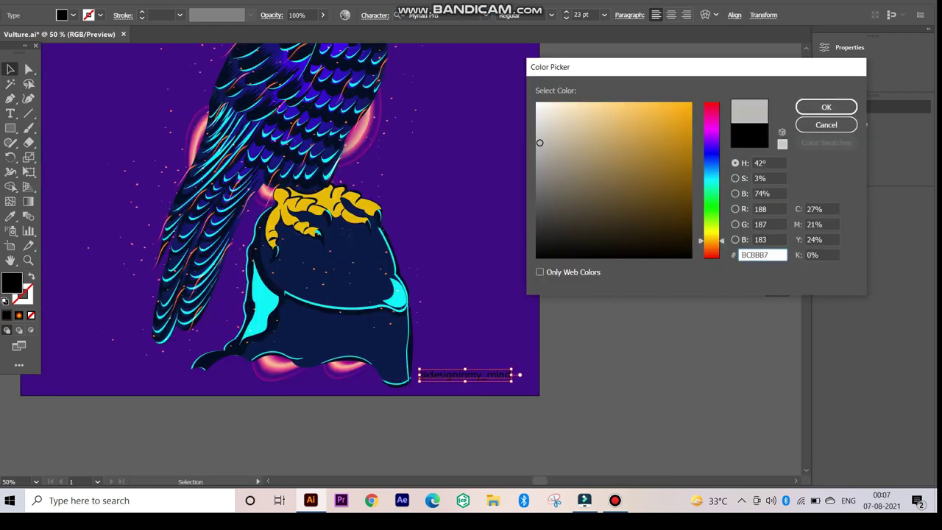